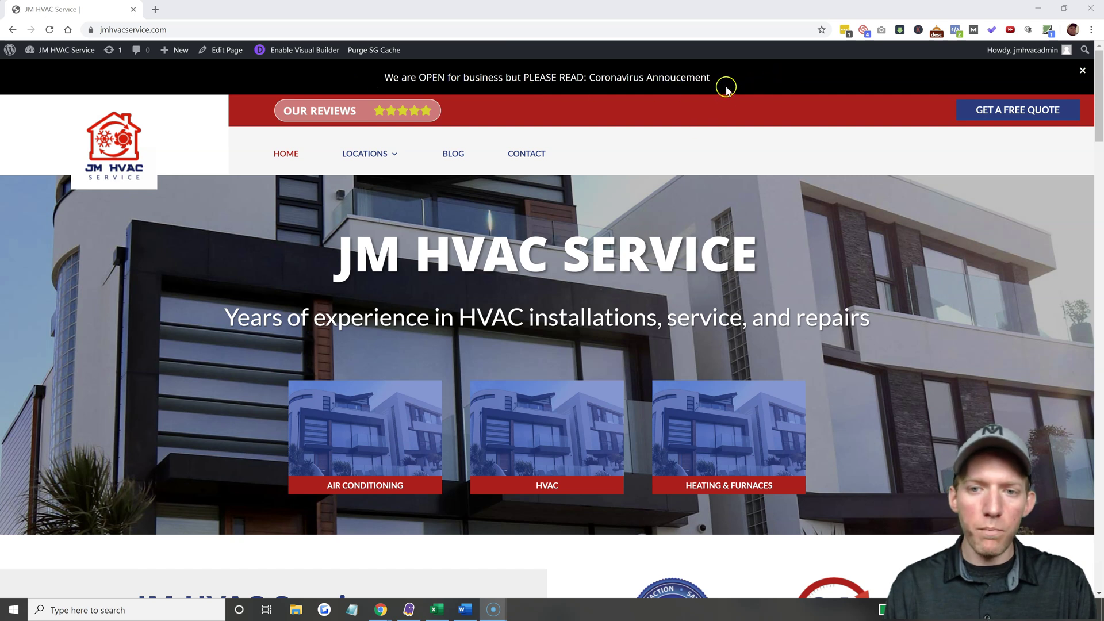
Preview the site's COVID19 message, then go to the dashboard's installed plugins list
click(518, 83)
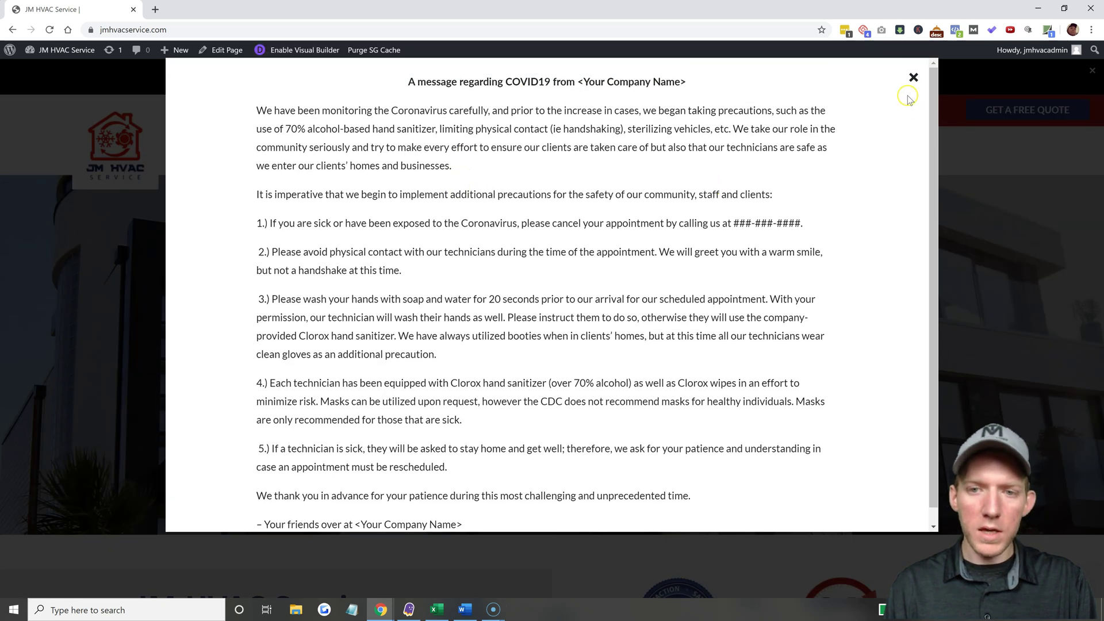
click(914, 78)
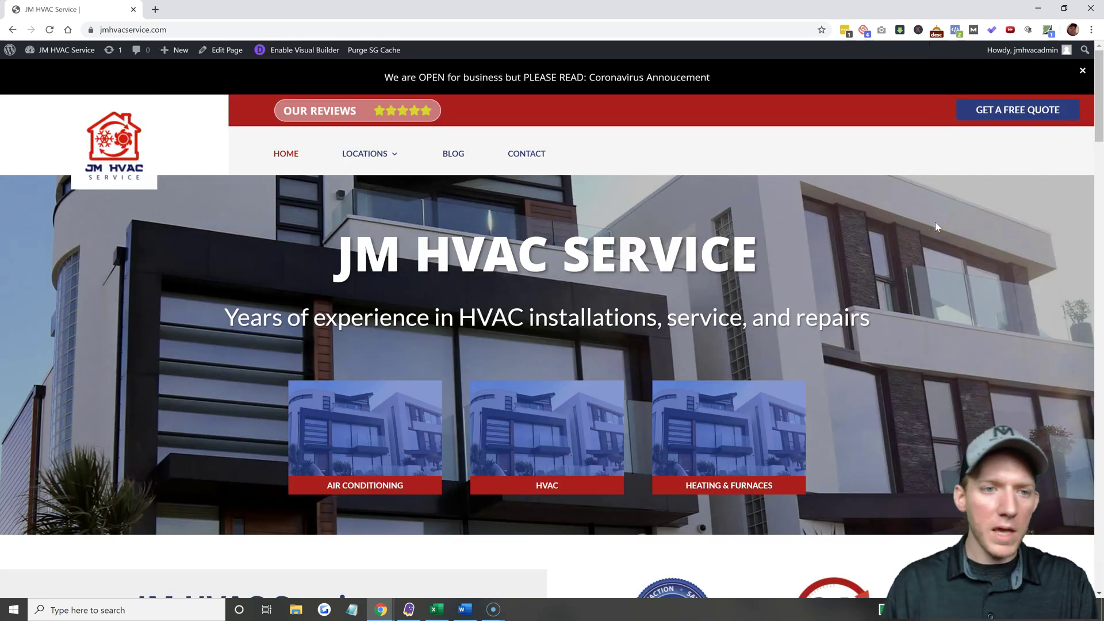
mouse_move(54, 51)
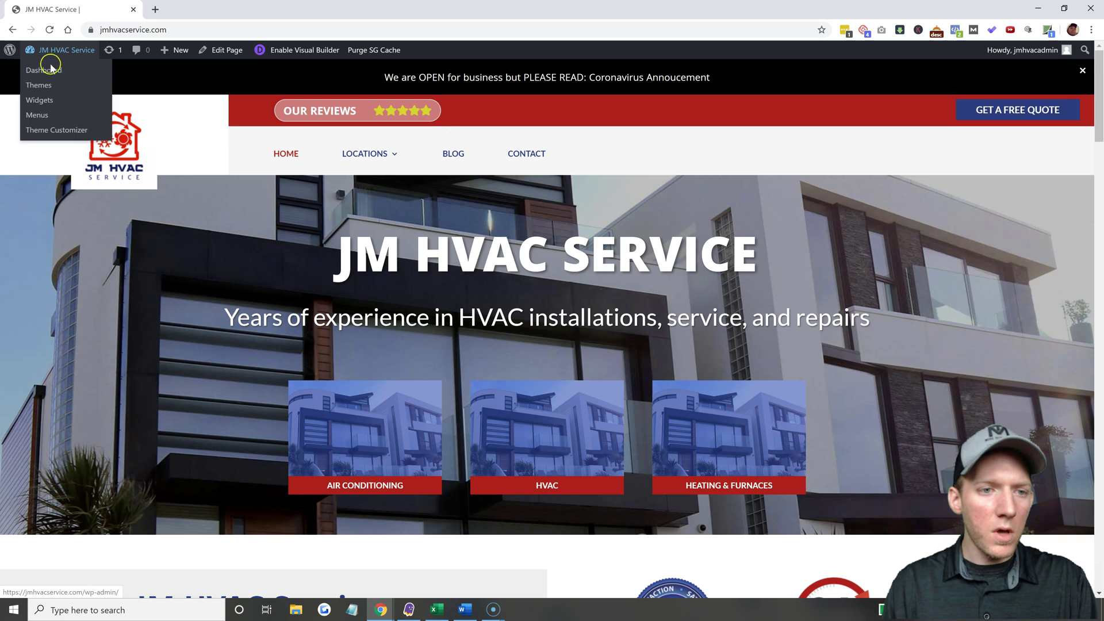
click(49, 70)
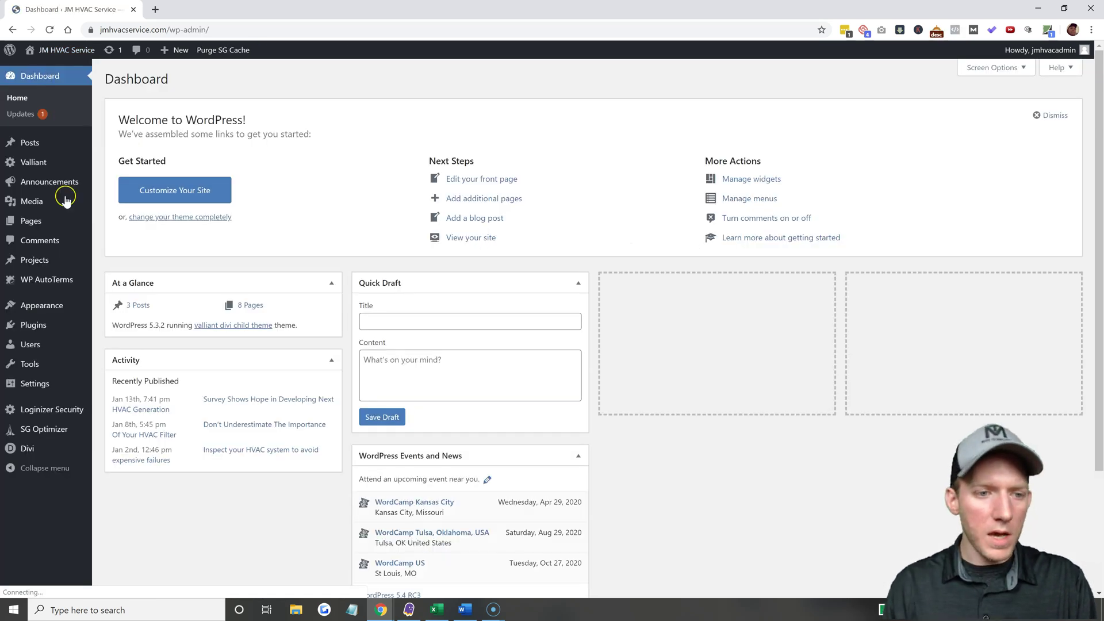
mouse_move(67, 214)
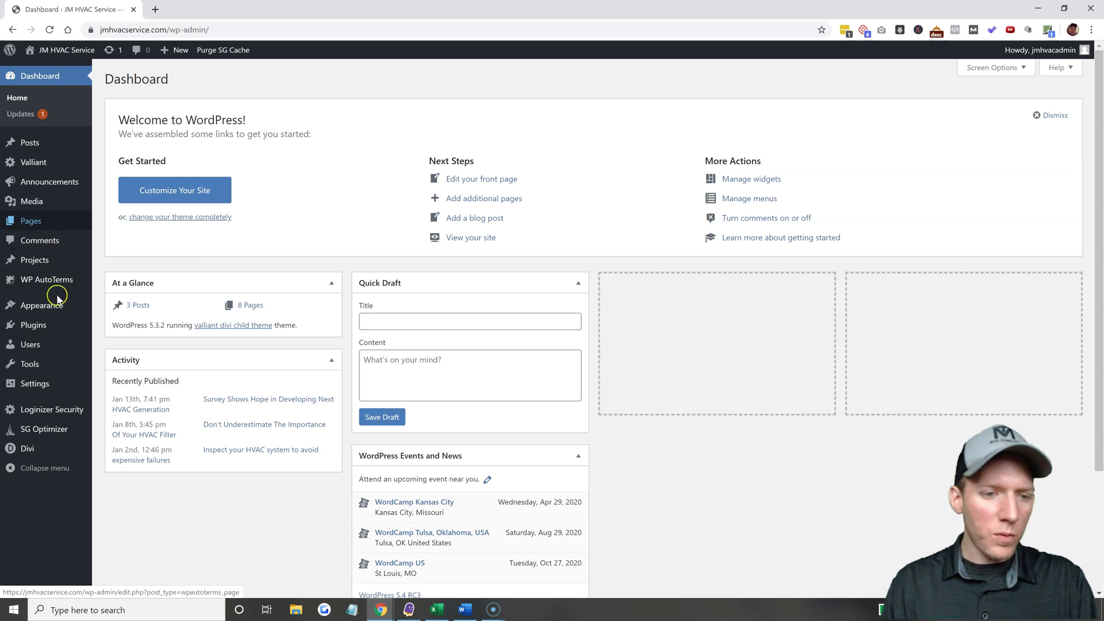
click(33, 326)
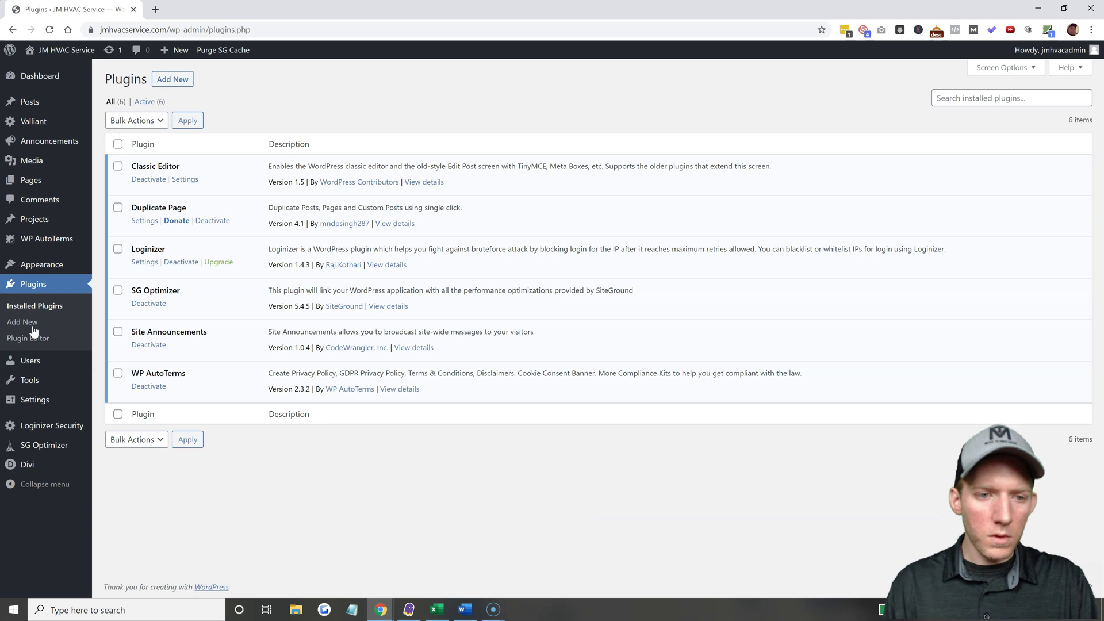
Search the Add Plugins directory for 'site announcements'
click(172, 80)
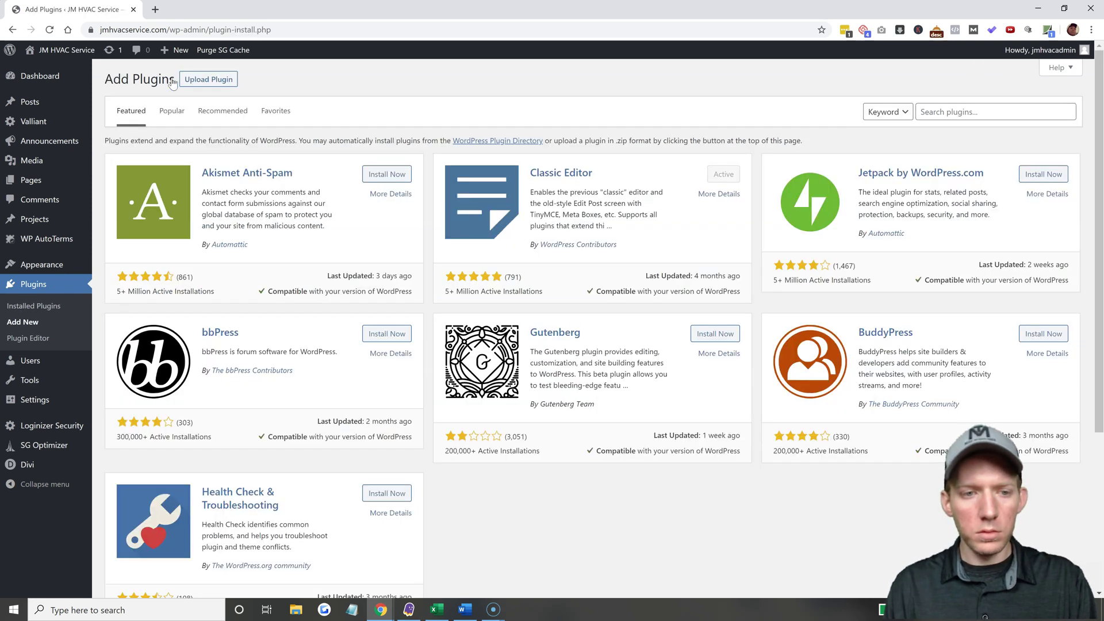
click(46, 290)
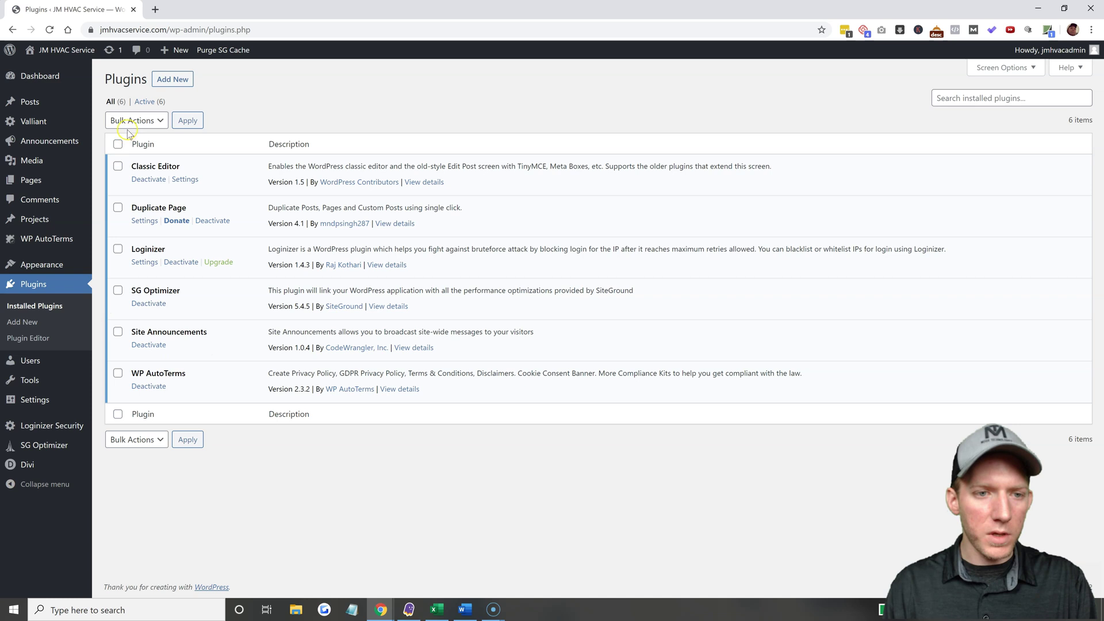
click(166, 87)
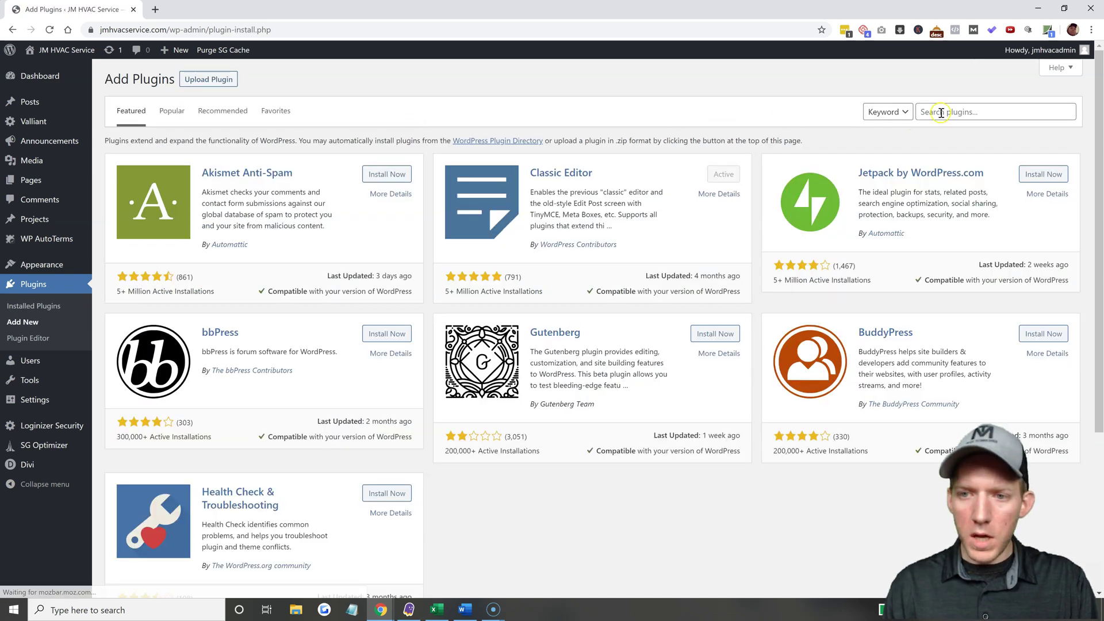
click(941, 112)
text(site announcements)
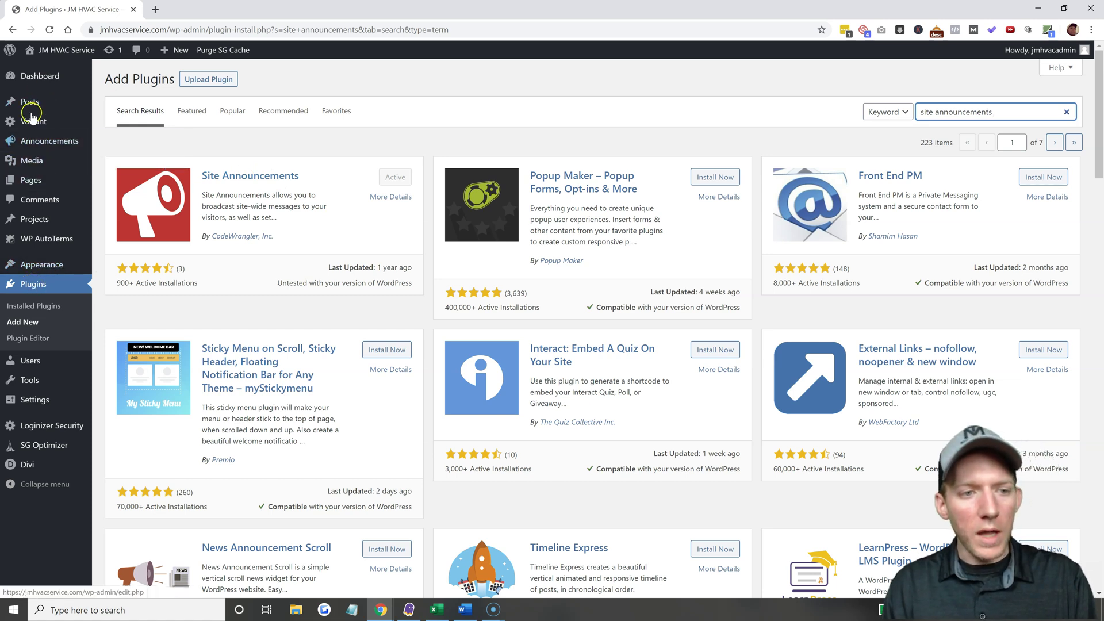
Open the Coronavirus announcement from All Announcements in the Edit Announcement screen
mouse_move(43, 151)
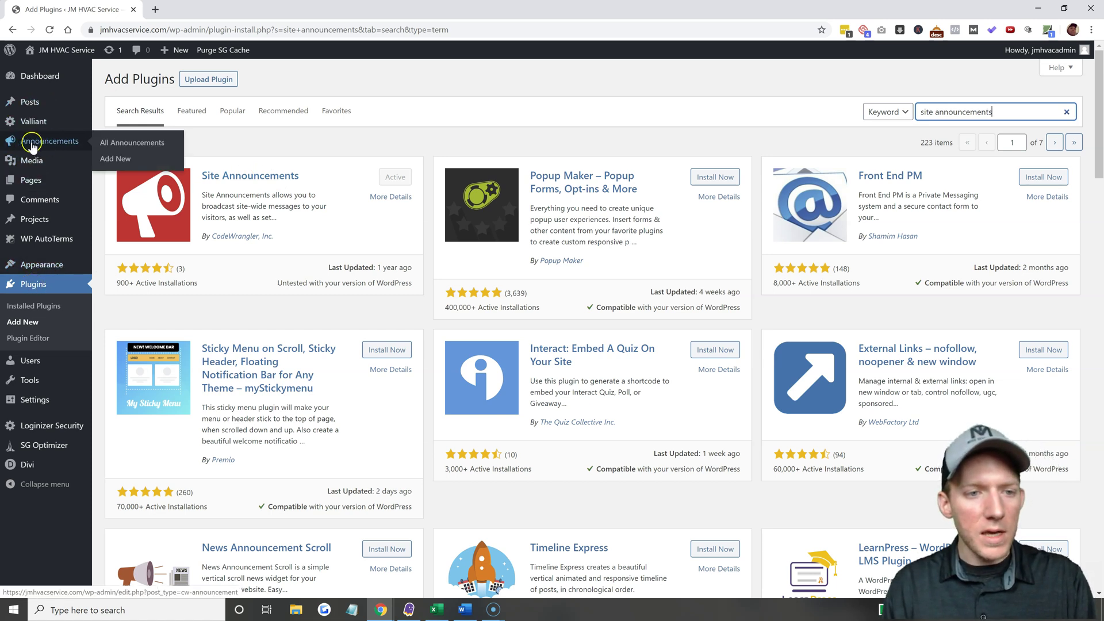
click(44, 148)
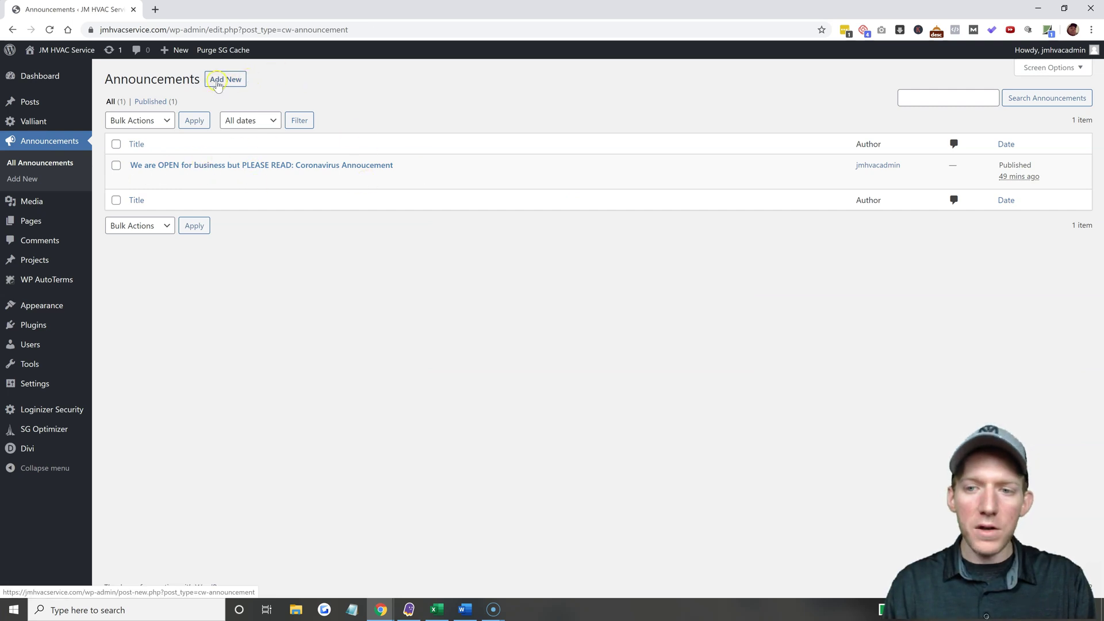
click(217, 167)
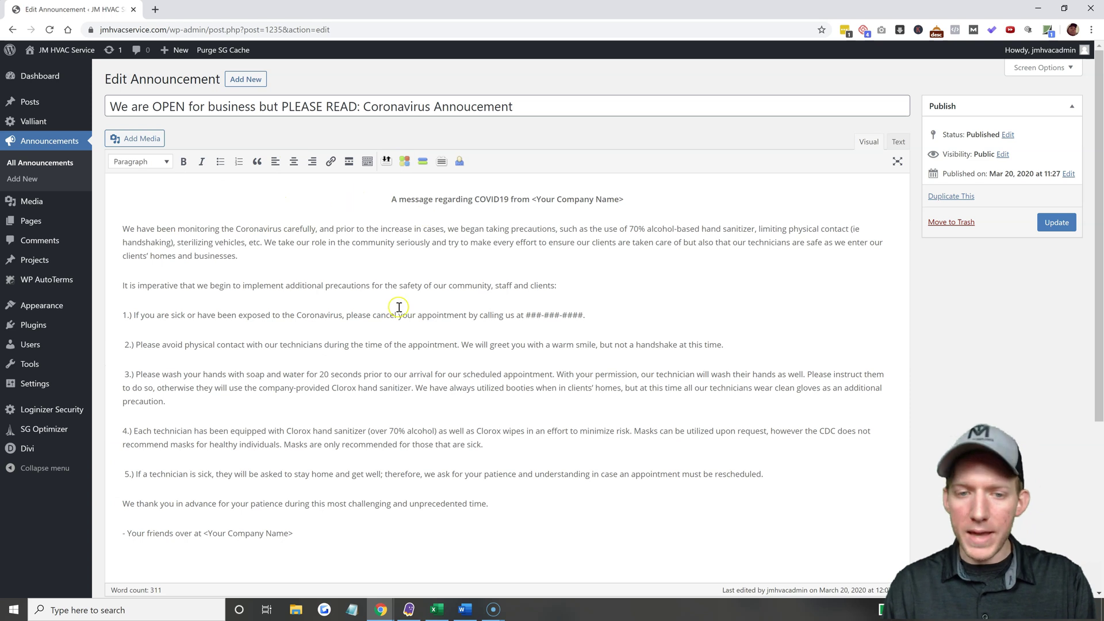
Check the announcement title and preview the live site in the incognito window
click(150, 107)
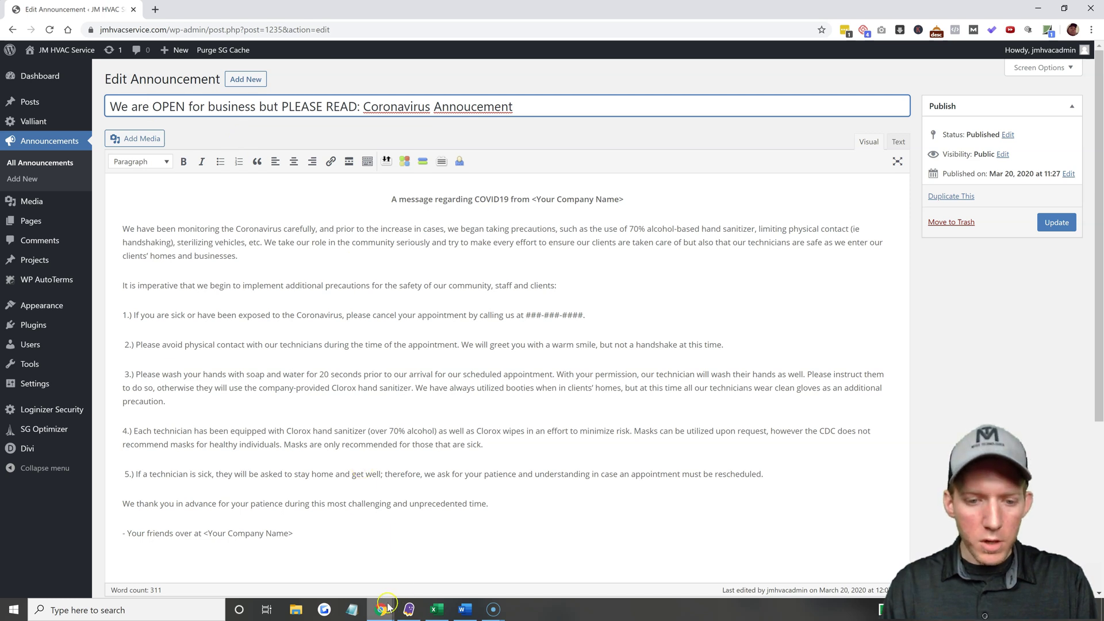
mouse_move(391, 603)
click(418, 571)
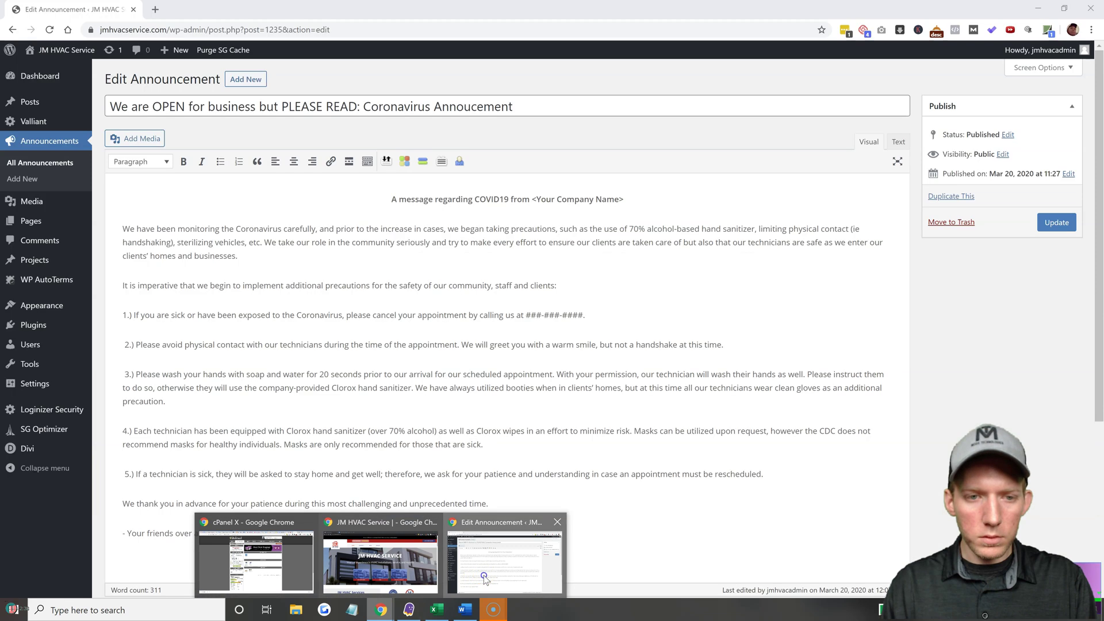
click(483, 575)
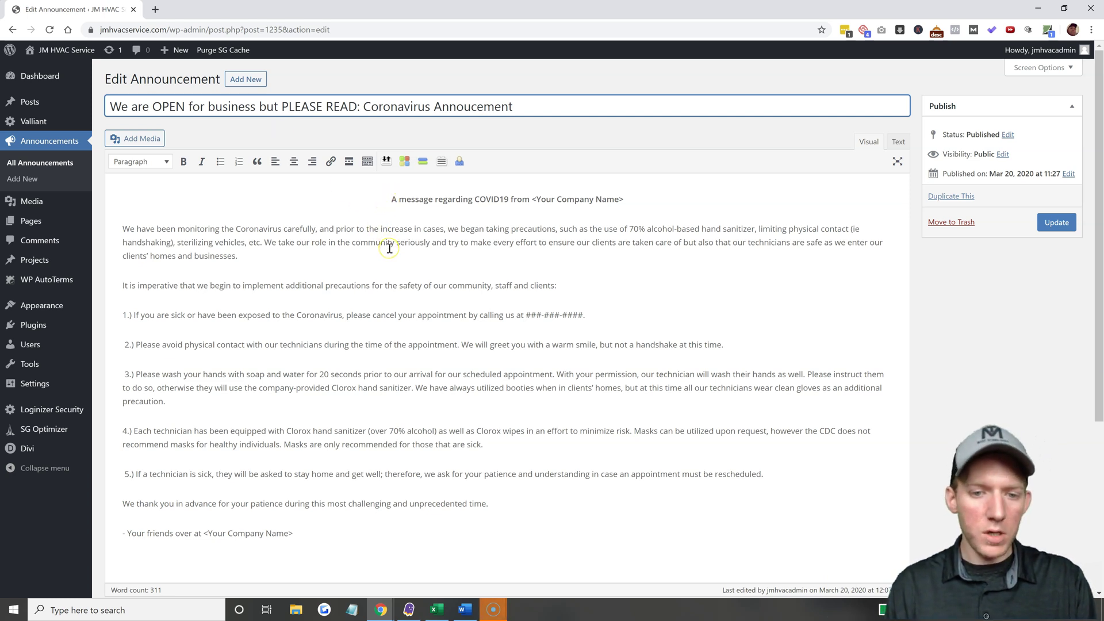
scroll(390, 249, down, 2)
scroll(387, 249, up, 2)
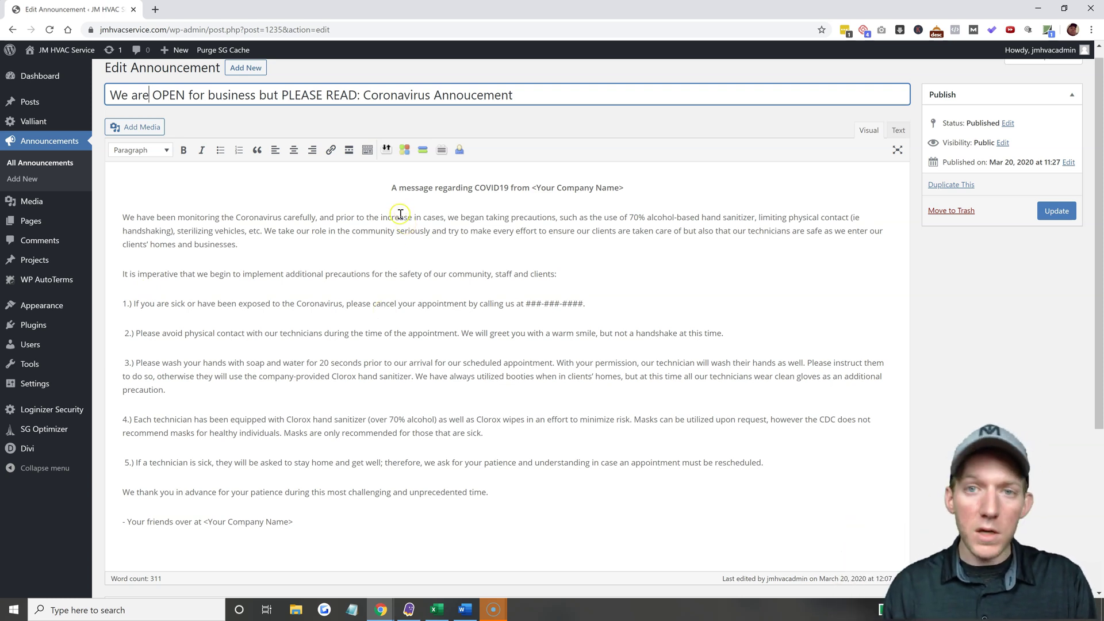
Review the message body and 'Your Company Name' heading, then scroll to Announcement Details
drag(392, 188, 556, 534)
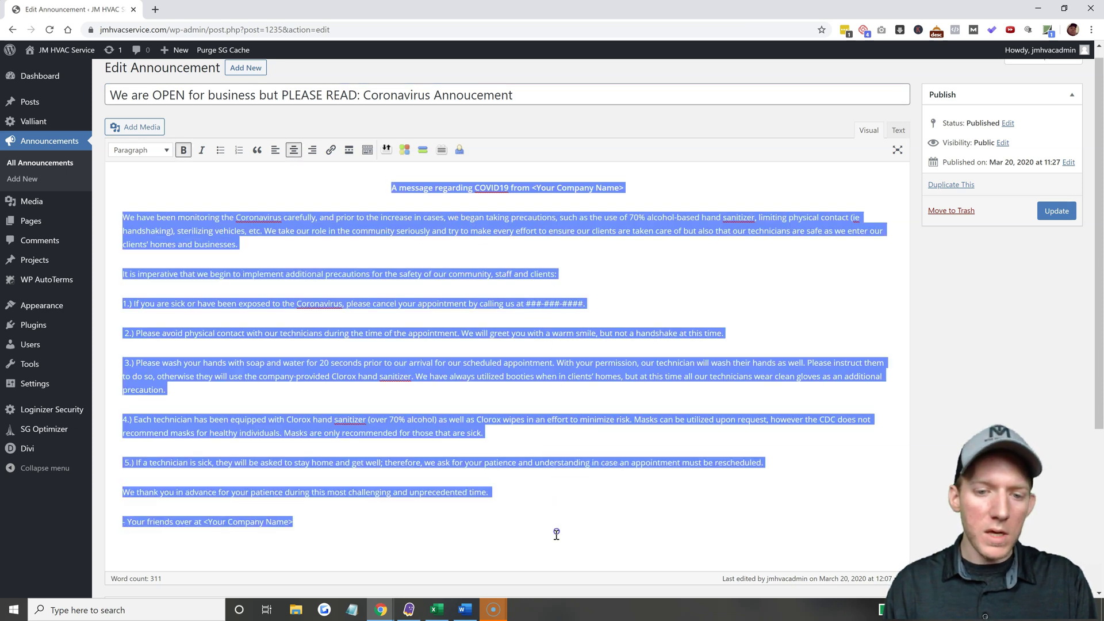
click(565, 444)
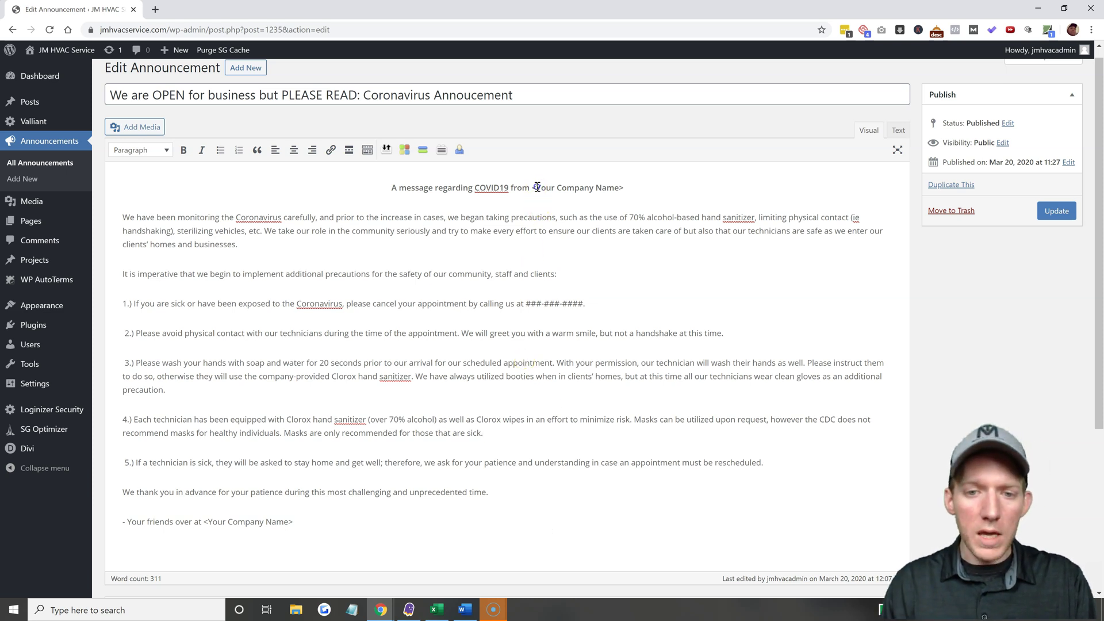
drag(535, 188, 620, 198)
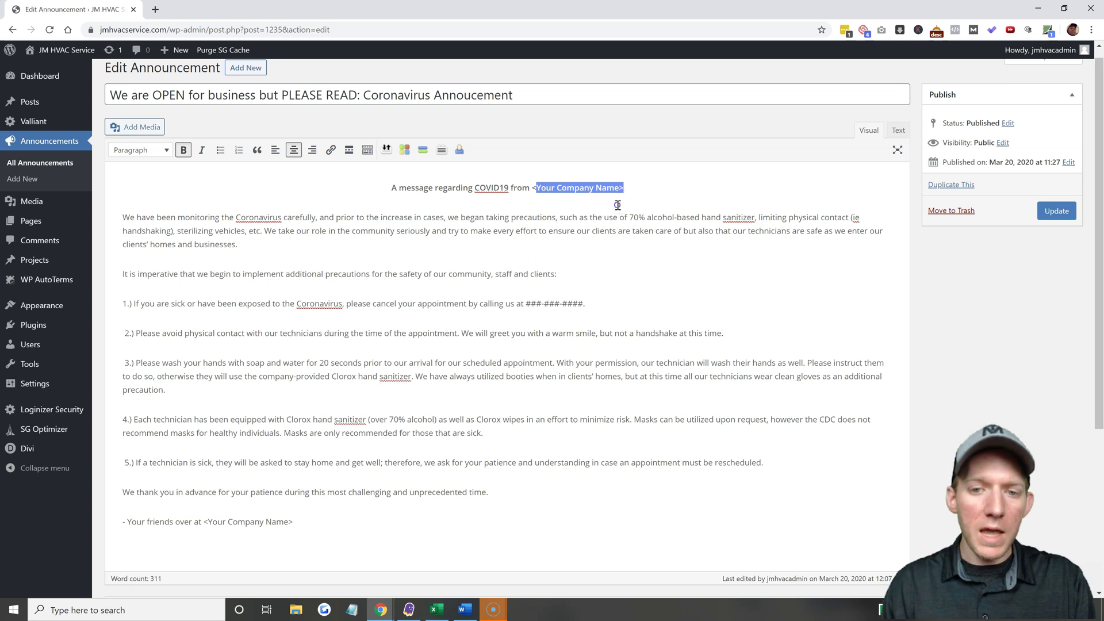
click(617, 208)
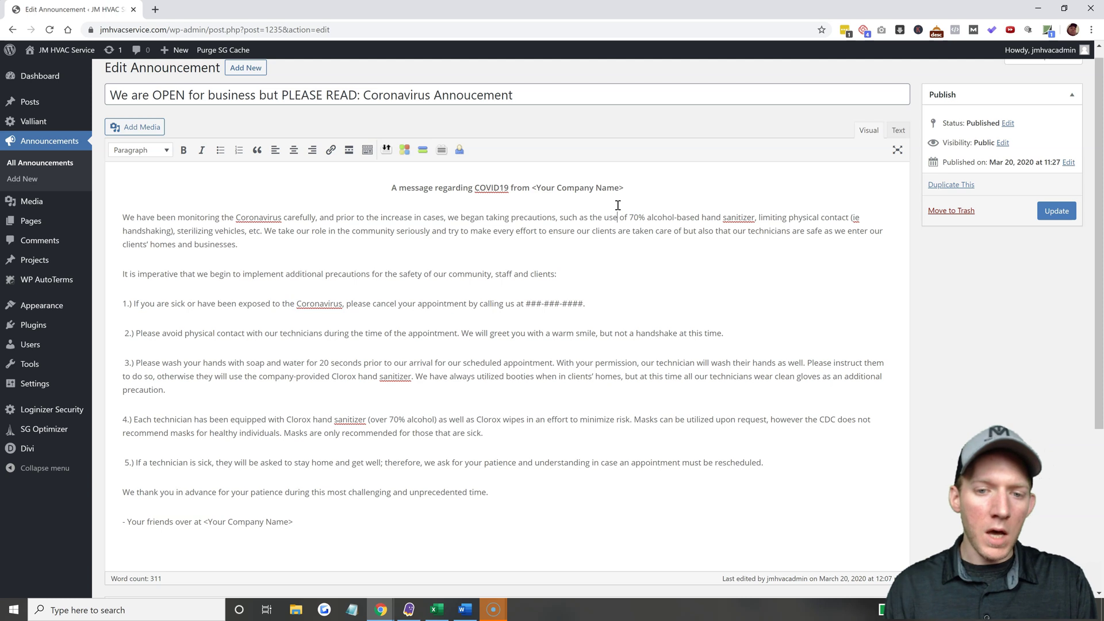
click(617, 216)
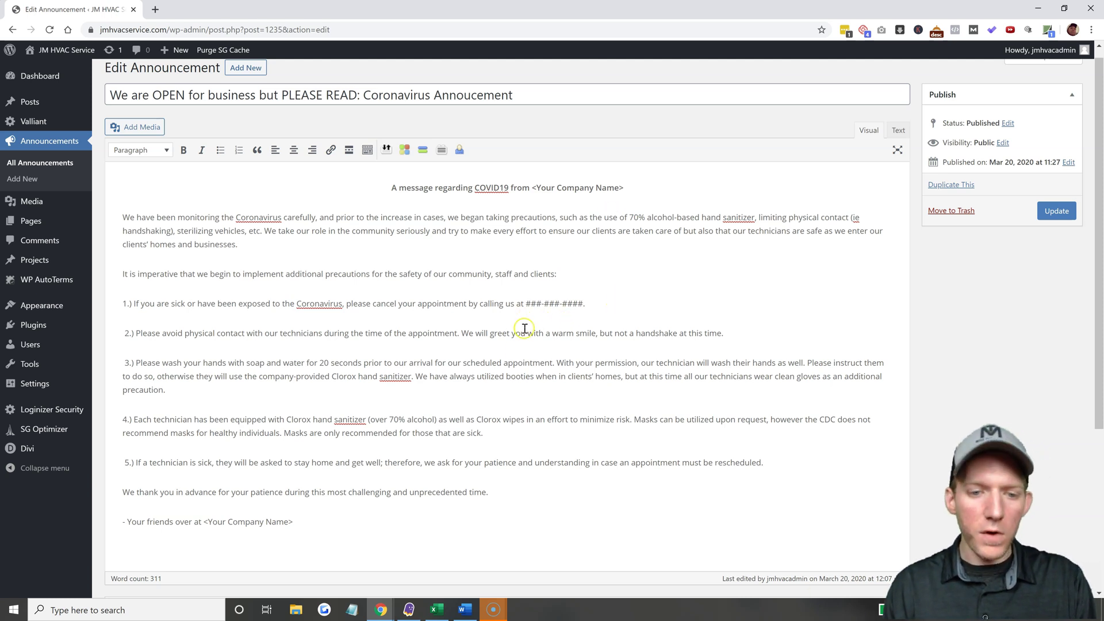
scroll(478, 386, down, 2)
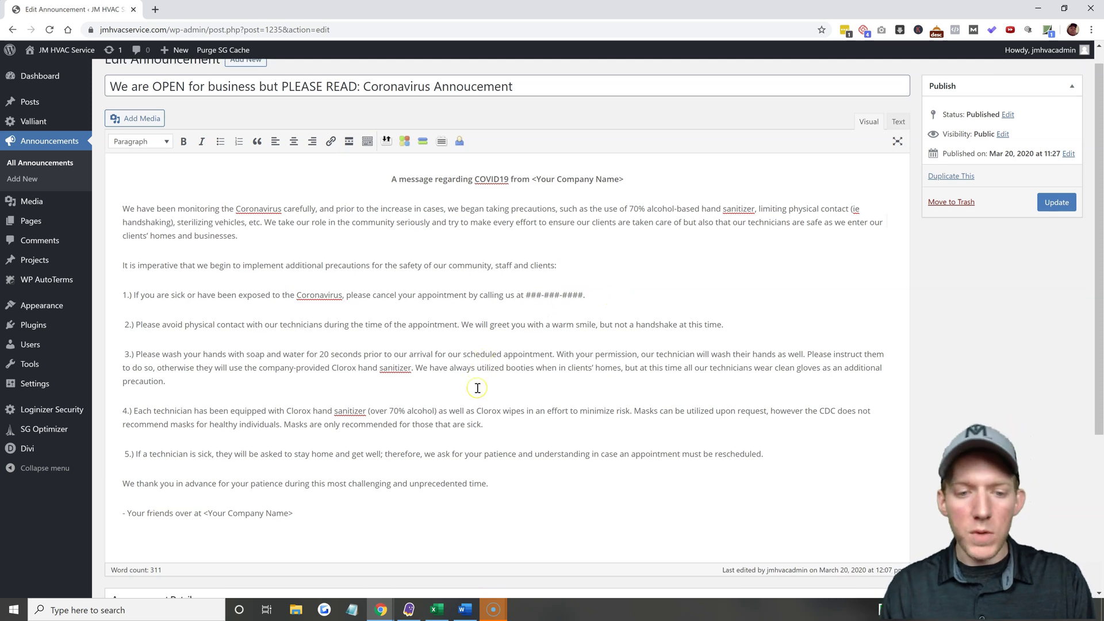
scroll(478, 389, down, 3)
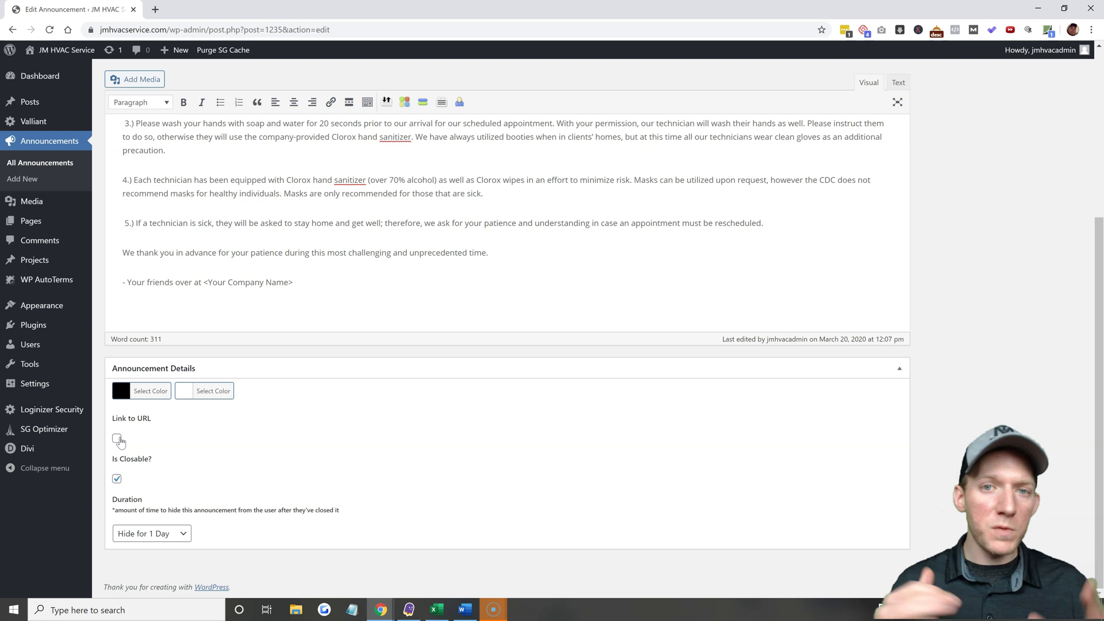
Enable Link to URL, leaving the URL Override field blank
click(118, 438)
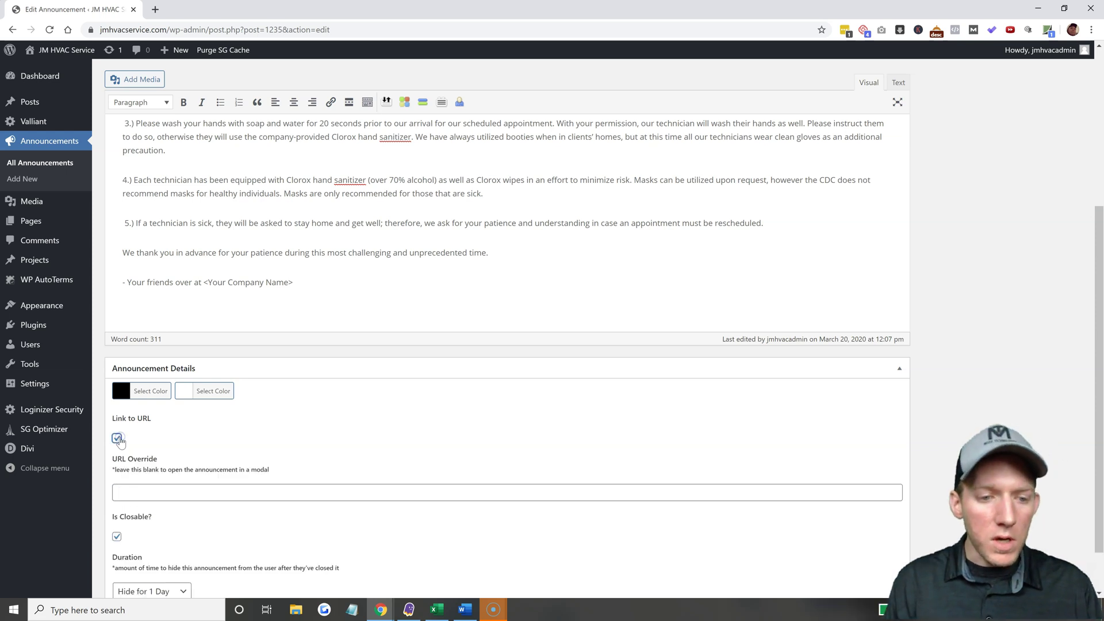
scroll(214, 454, down, 1)
click(199, 451)
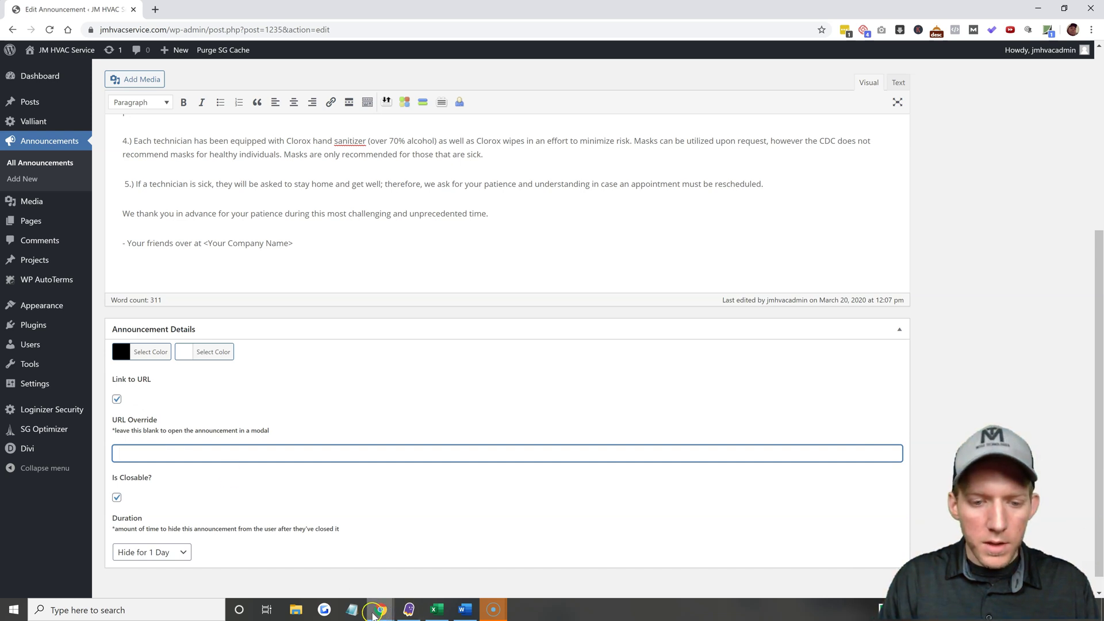
Open and close the banner's COVID19 popup on the live site, then return to the editor
mouse_move(373, 614)
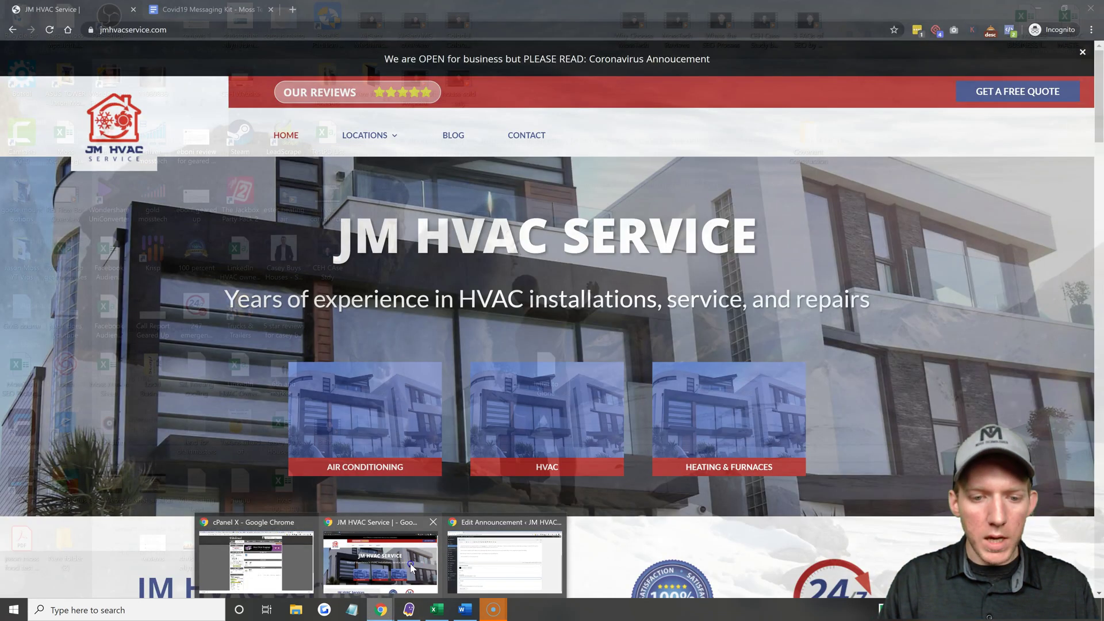
click(380, 560)
click(547, 59)
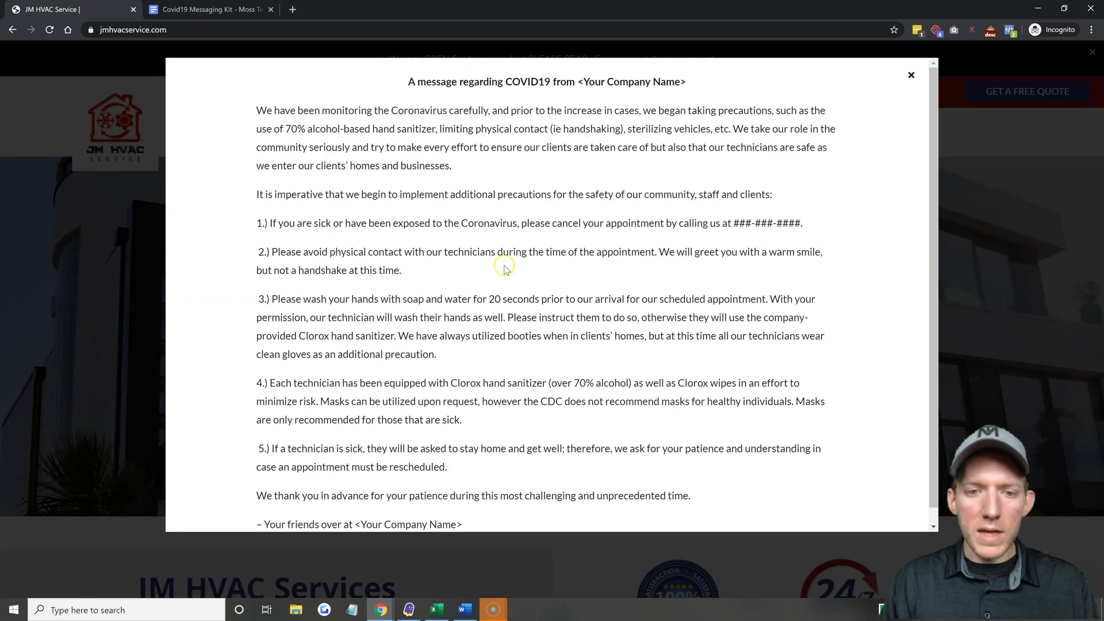
click(911, 75)
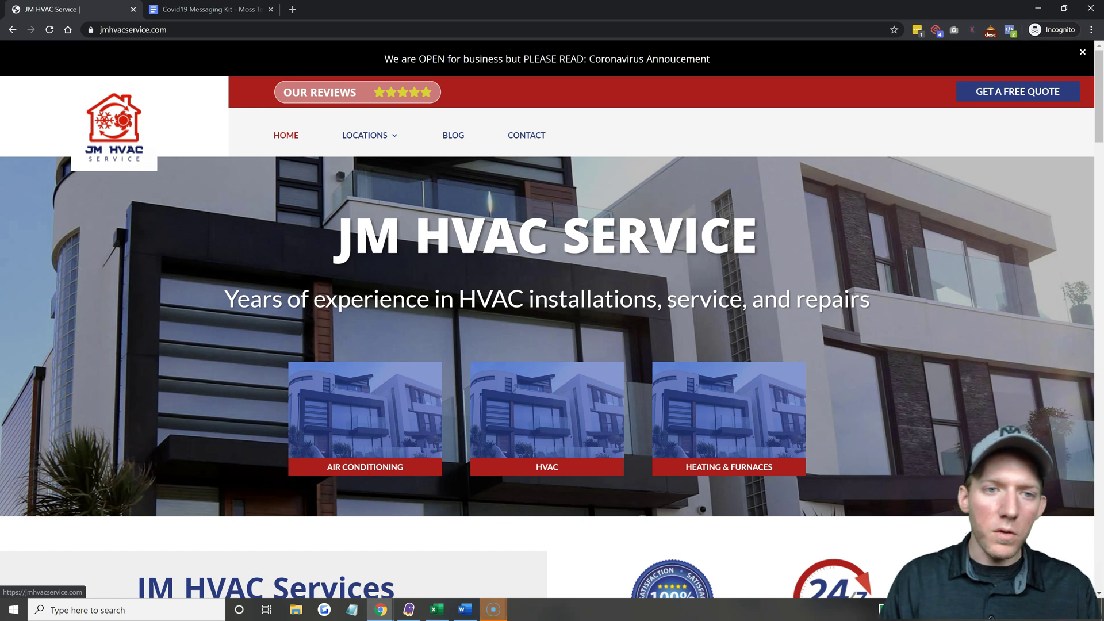
mouse_move(377, 613)
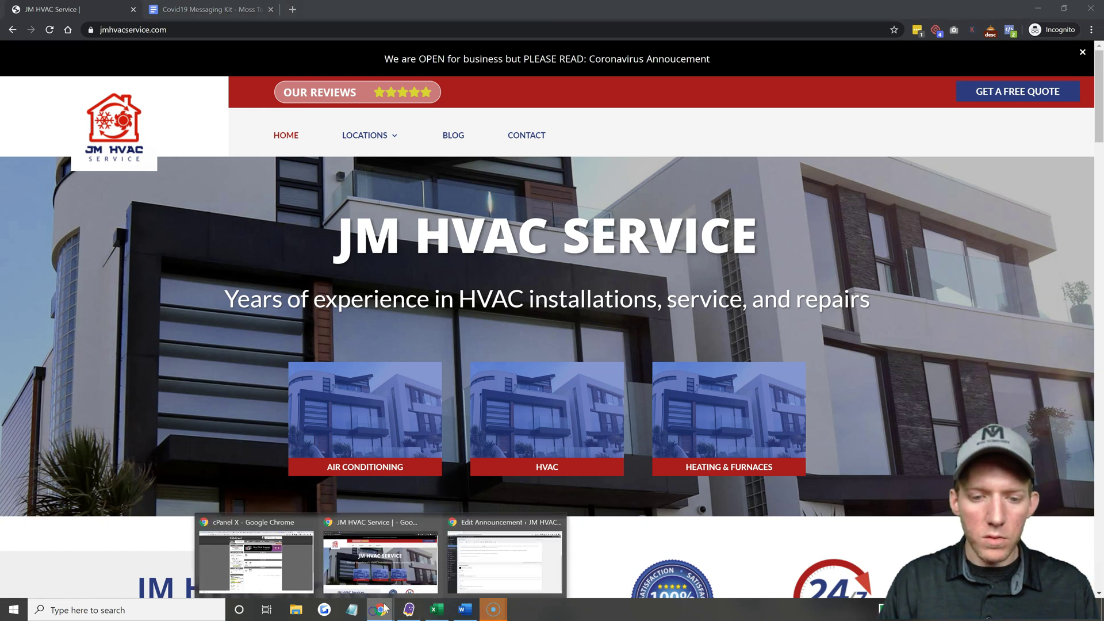
click(486, 568)
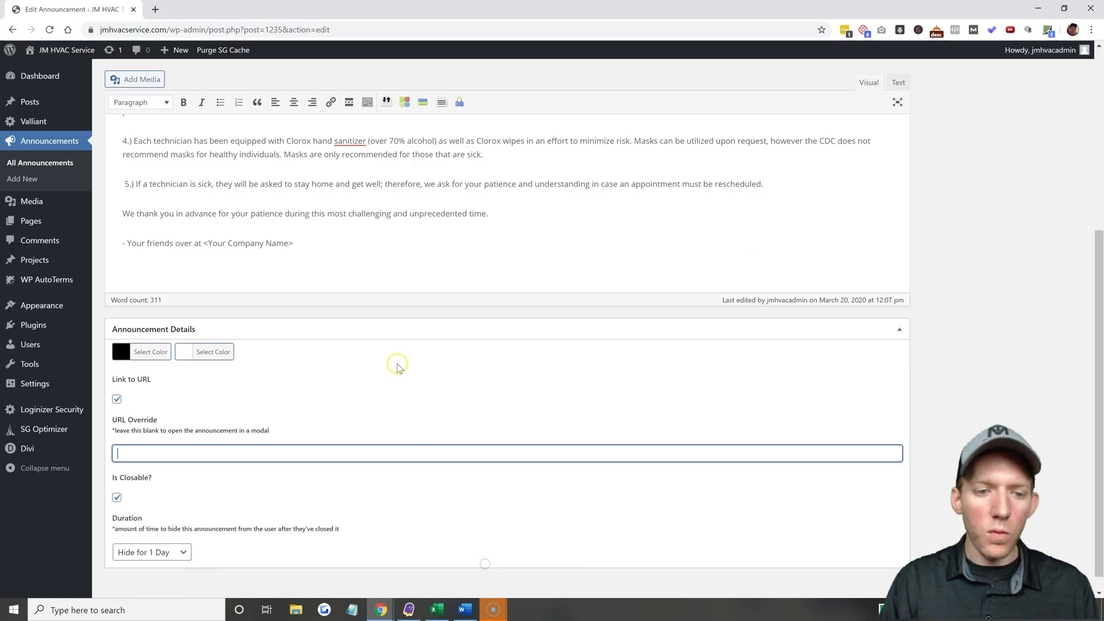
scroll(385, 343, down, 1)
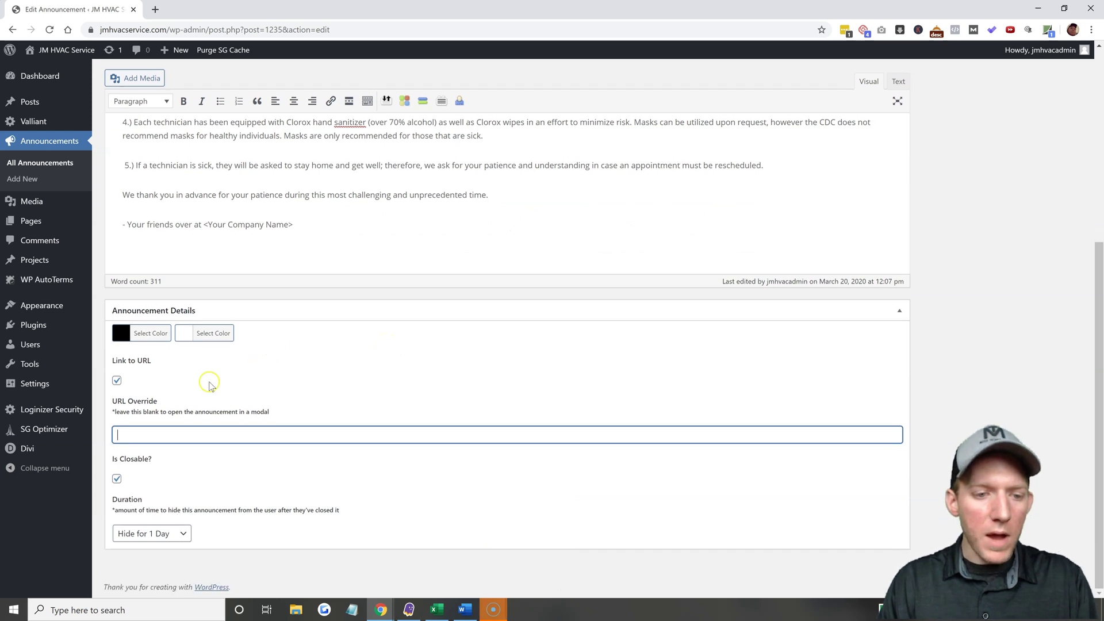
Turn off Link to URL and set a yellow background with black text
click(117, 380)
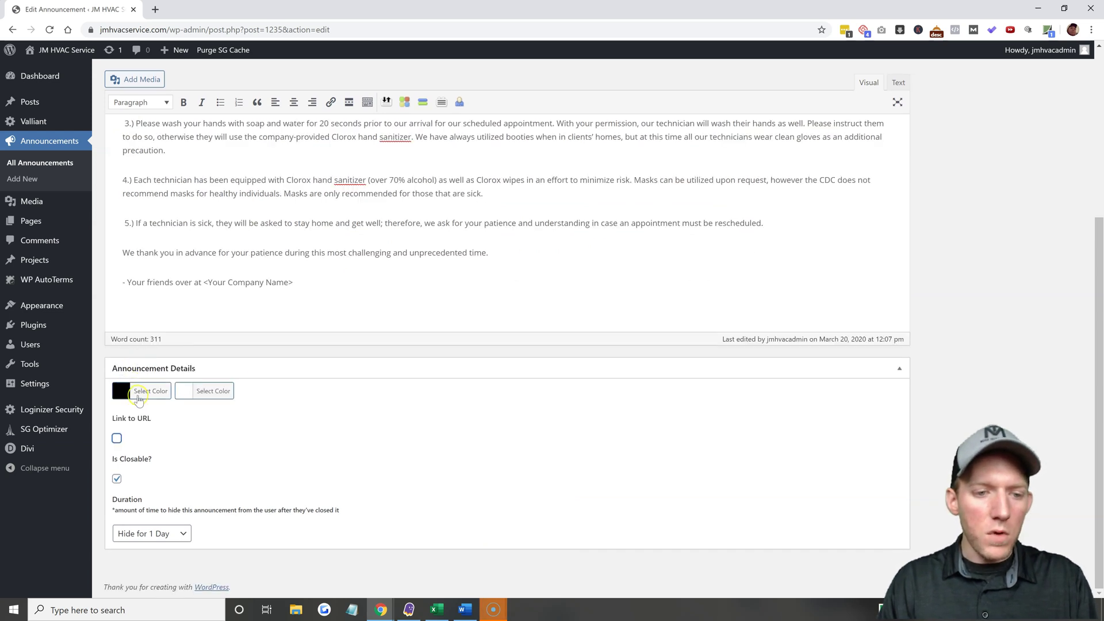
click(146, 391)
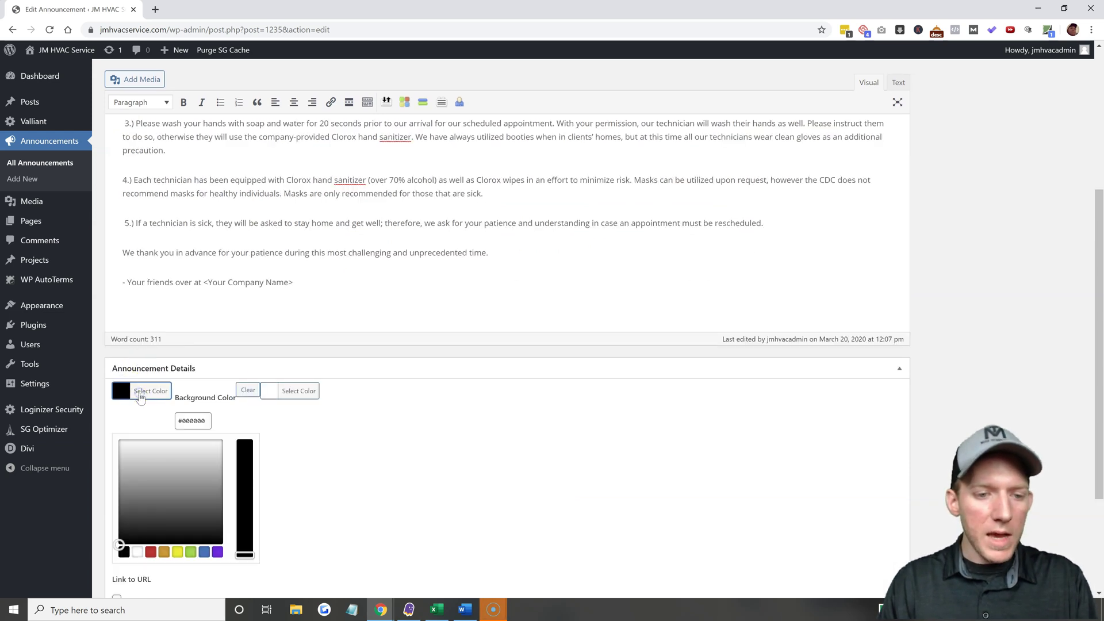
click(177, 552)
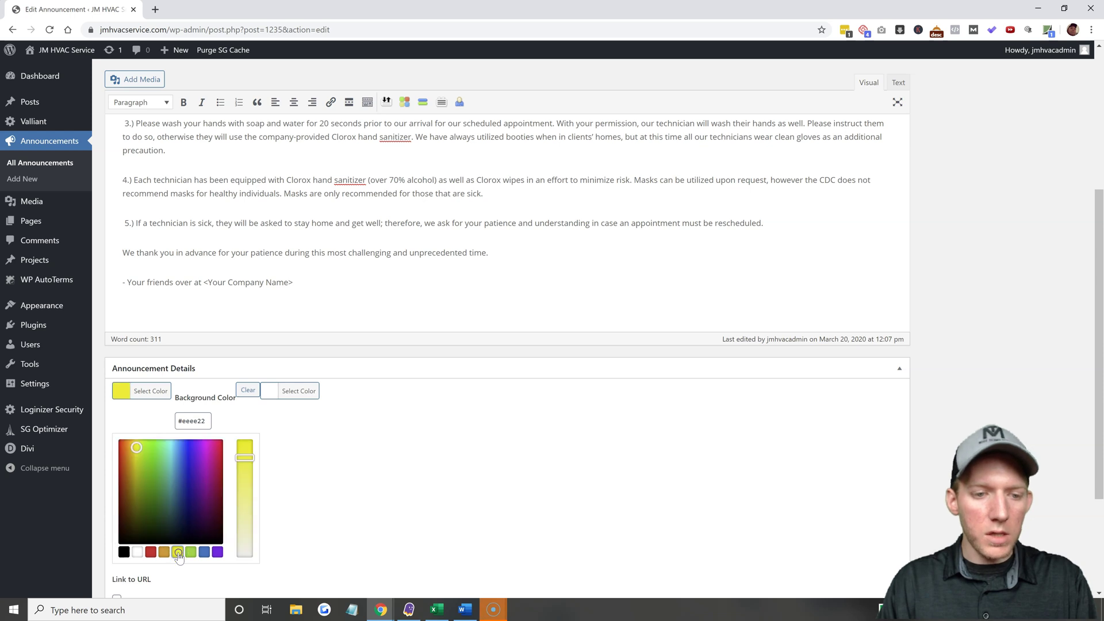
click(280, 389)
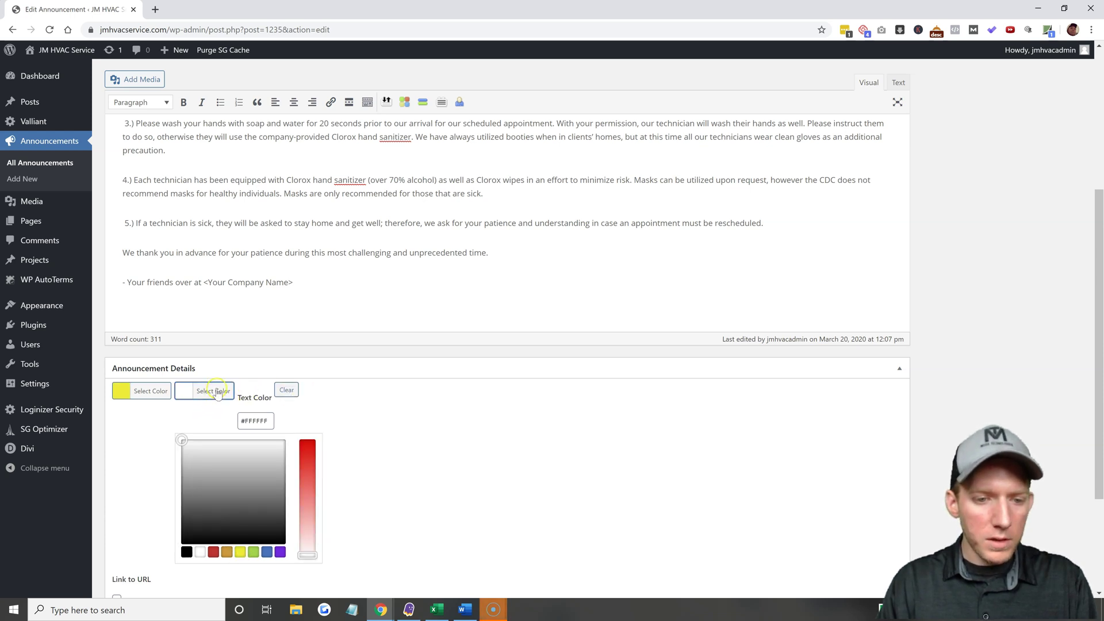
click(186, 553)
click(414, 454)
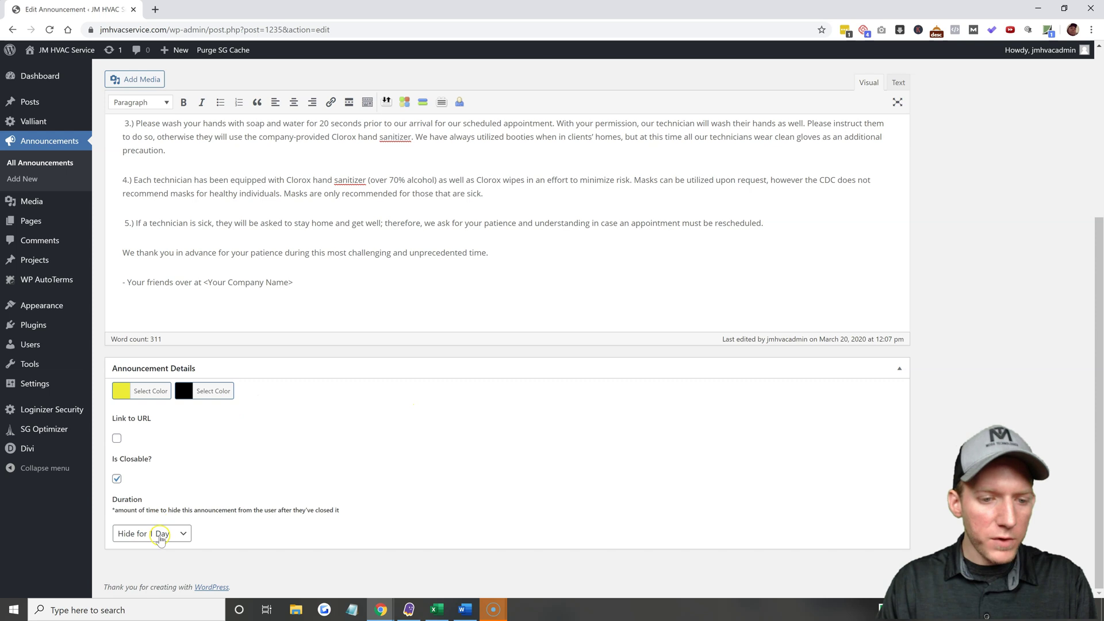
Update the announcement with the hide duration unchanged, and switch to the live site
click(160, 534)
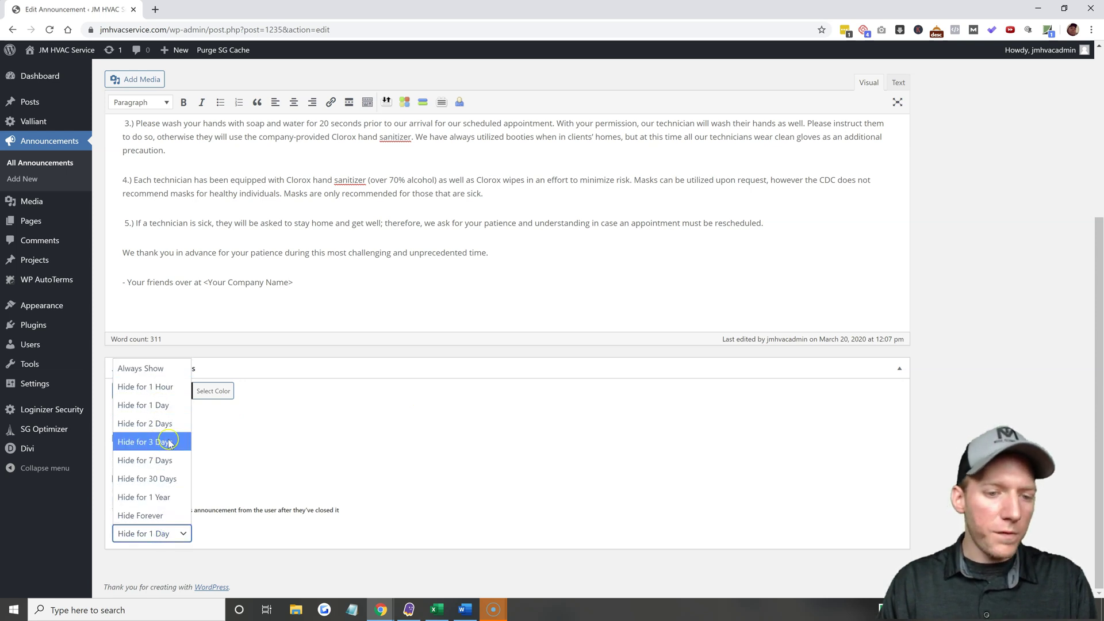
click(318, 464)
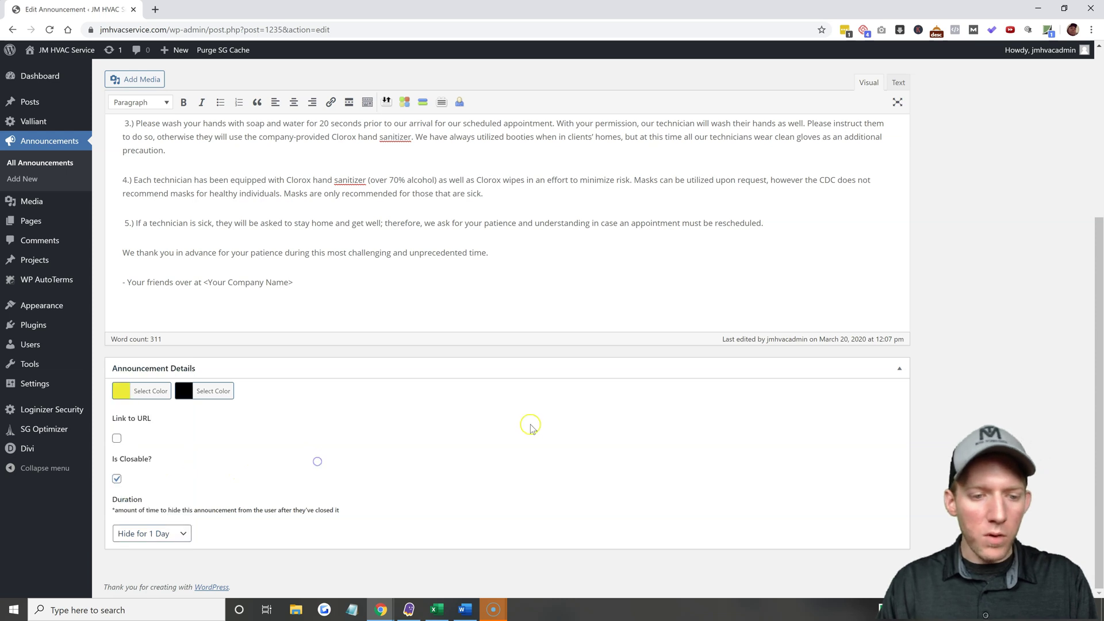
scroll(1010, 320, up, 5)
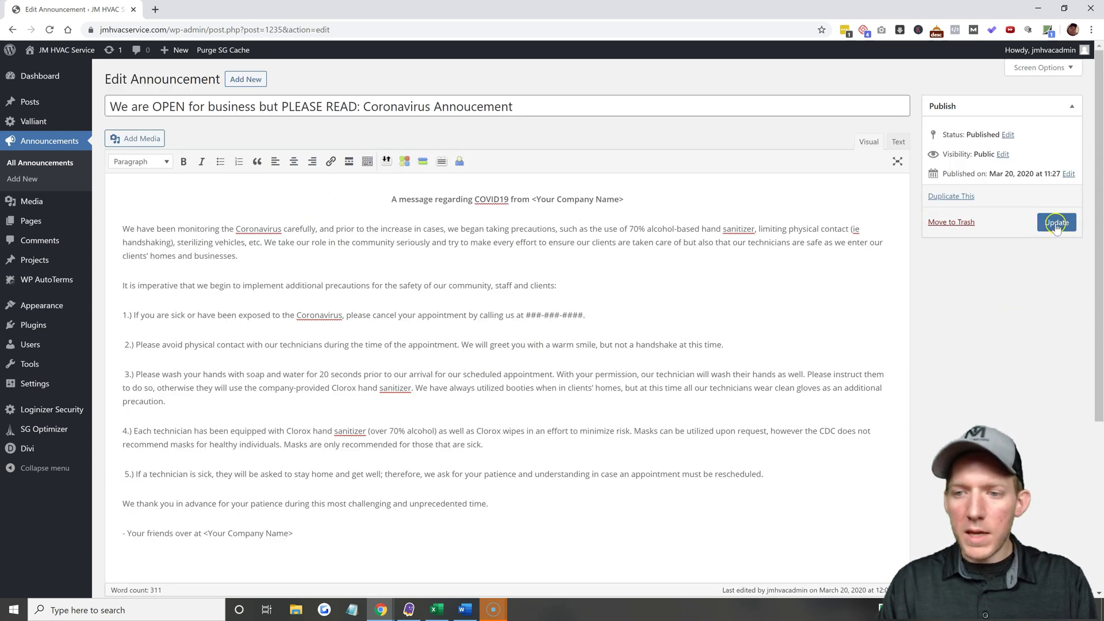
click(1057, 224)
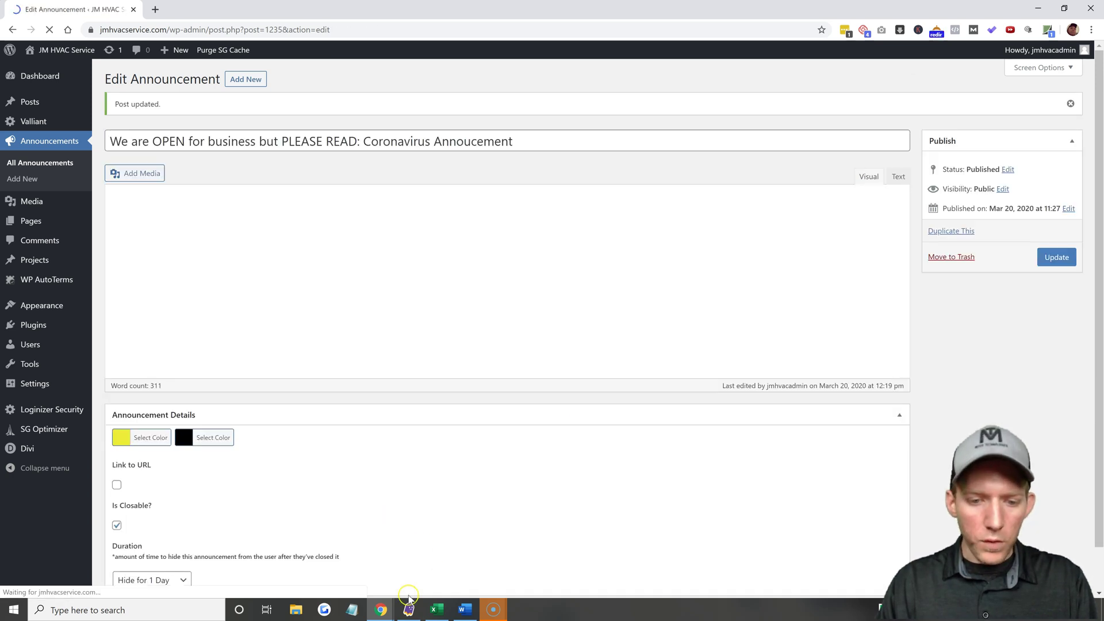
mouse_move(385, 608)
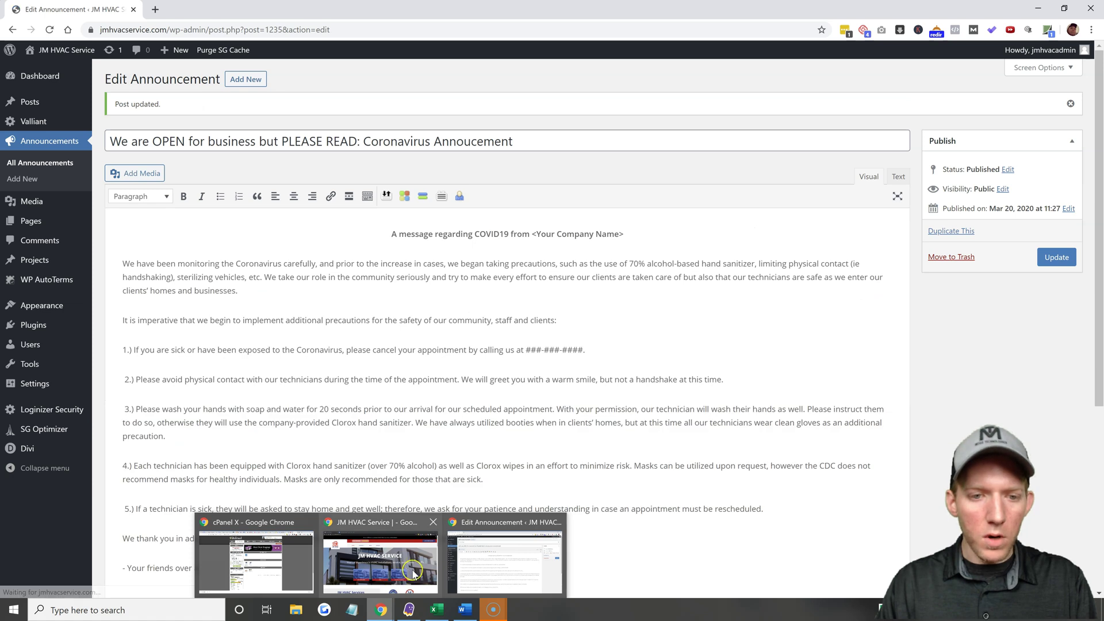
click(413, 573)
Reload the homepage to show the updated yellow Coronavirus banner
click(384, 460)
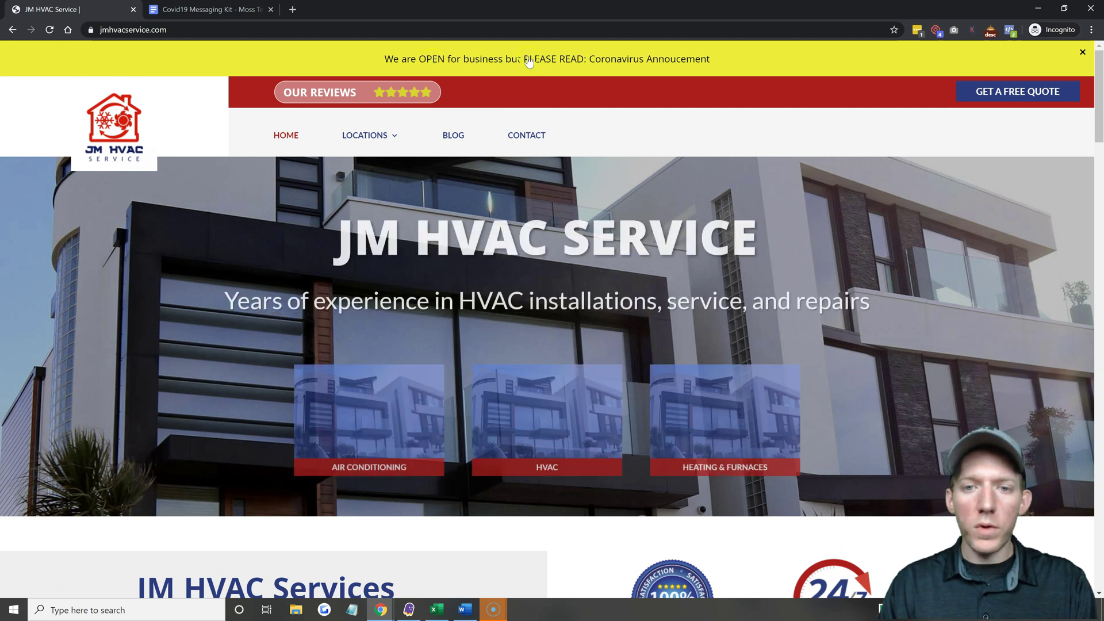
scroll(621, 253, down, 9)
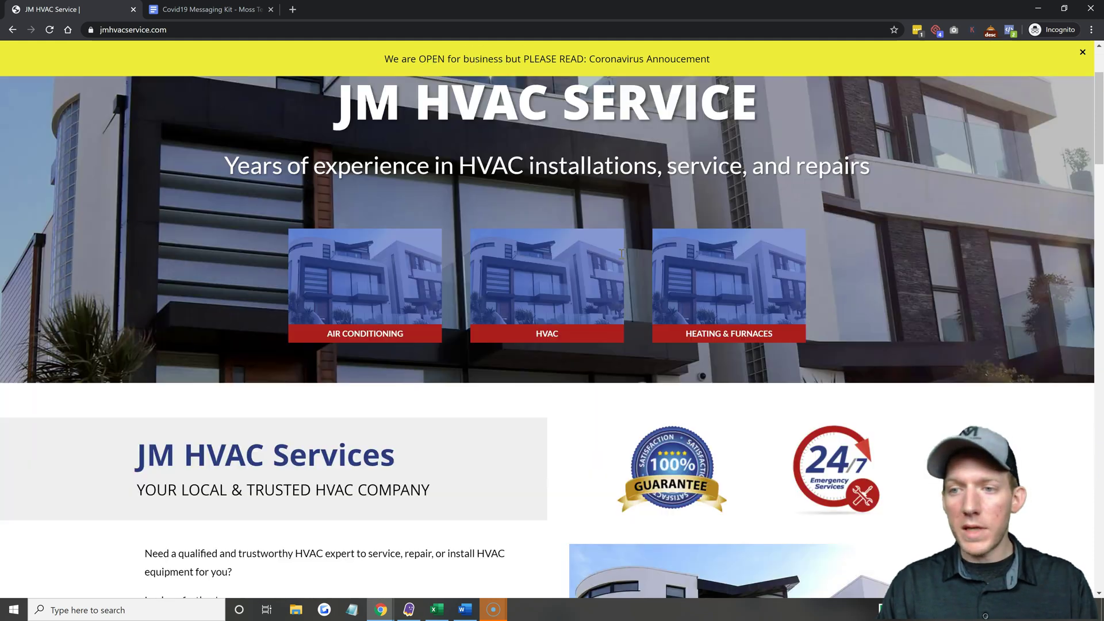
scroll(620, 253, up, 9)
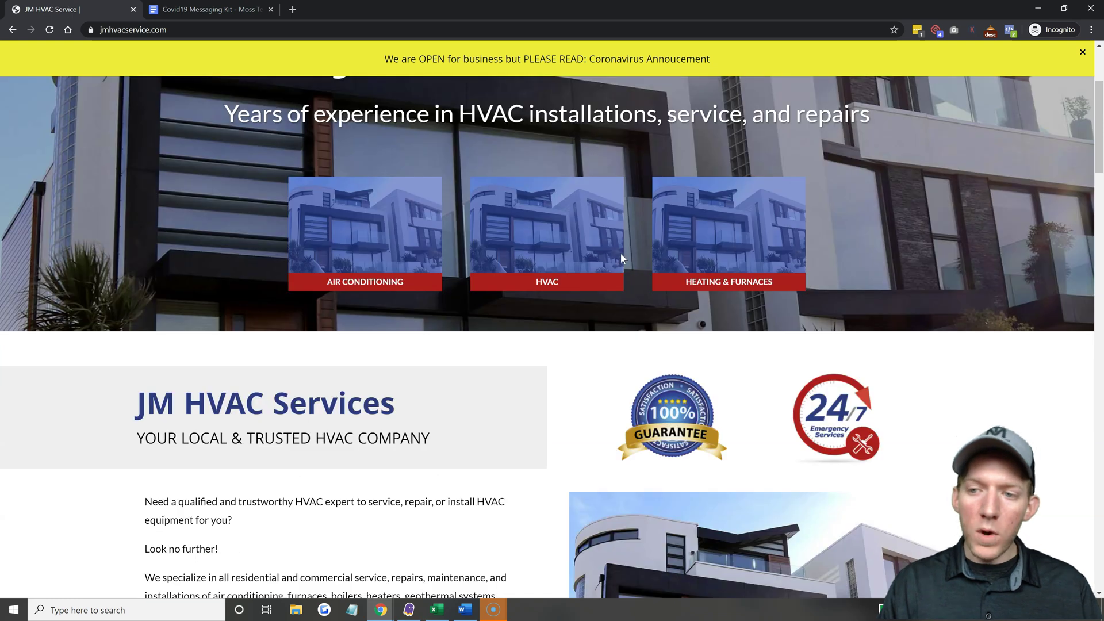
scroll(620, 253, down, 8)
scroll(620, 254, down, 10)
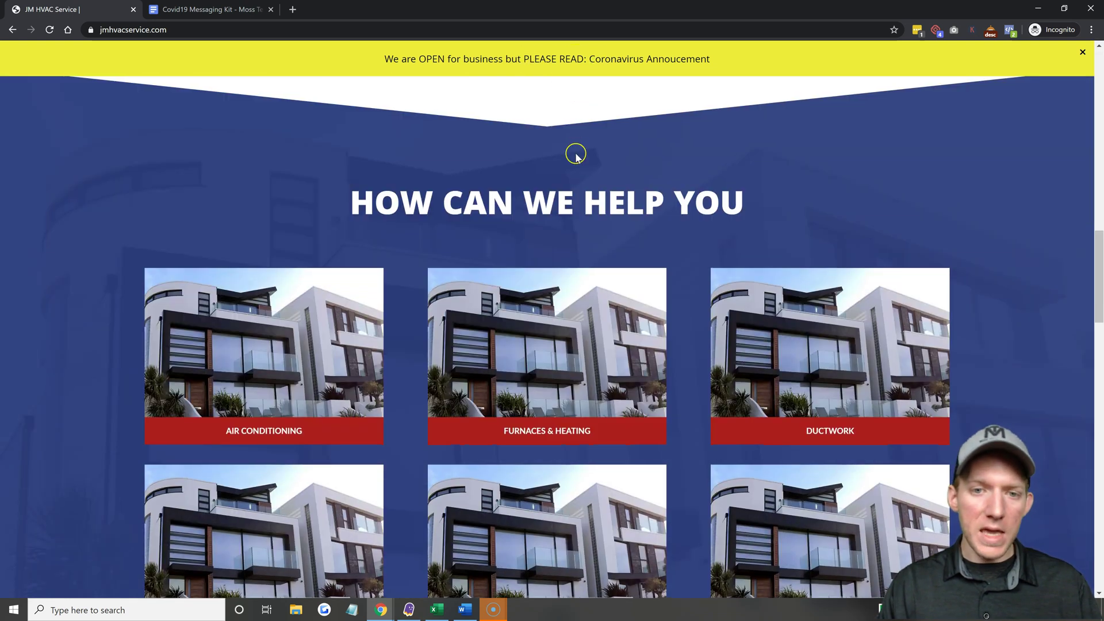
scroll(577, 156, down, 7)
scroll(577, 158, down, 4)
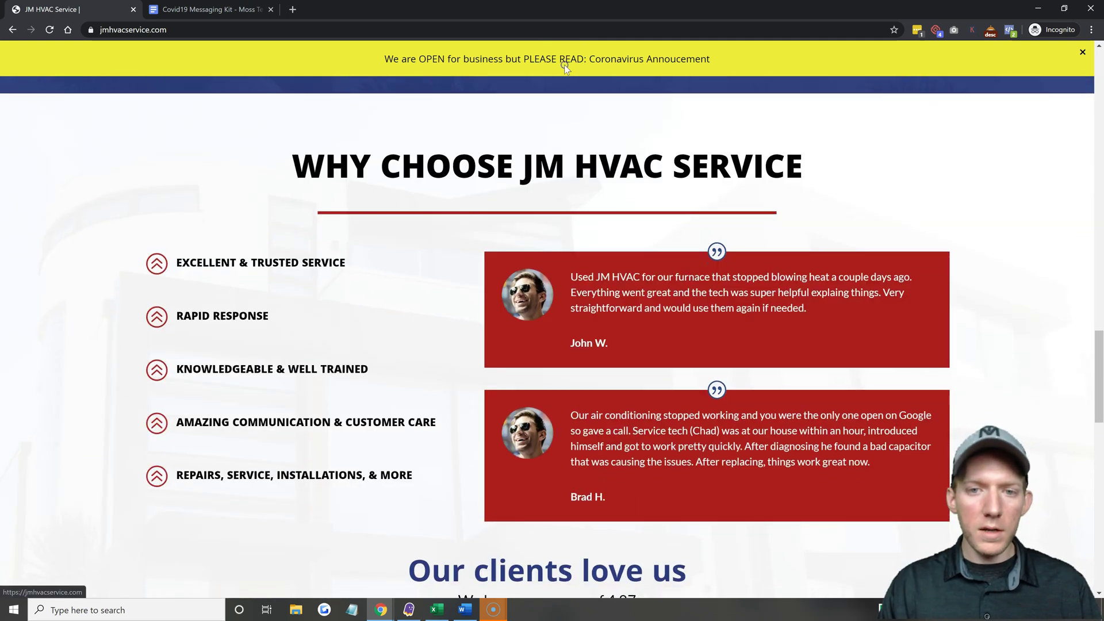
Open the COVID19 popup from the banner, close it, and scroll back to the top
click(564, 64)
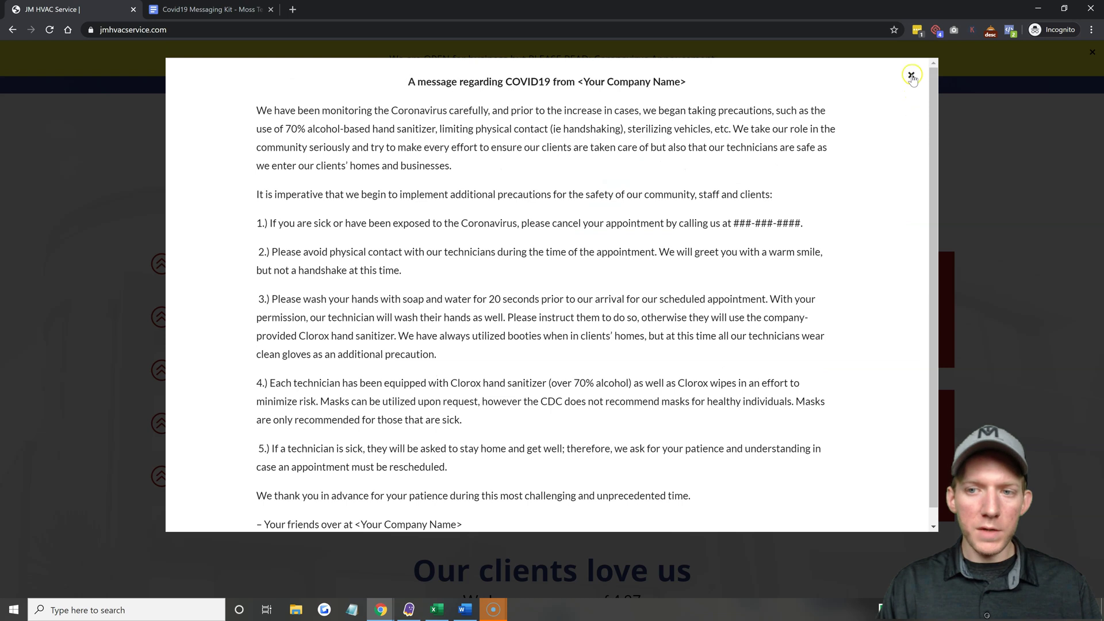
click(912, 79)
scroll(967, 213, up, 2)
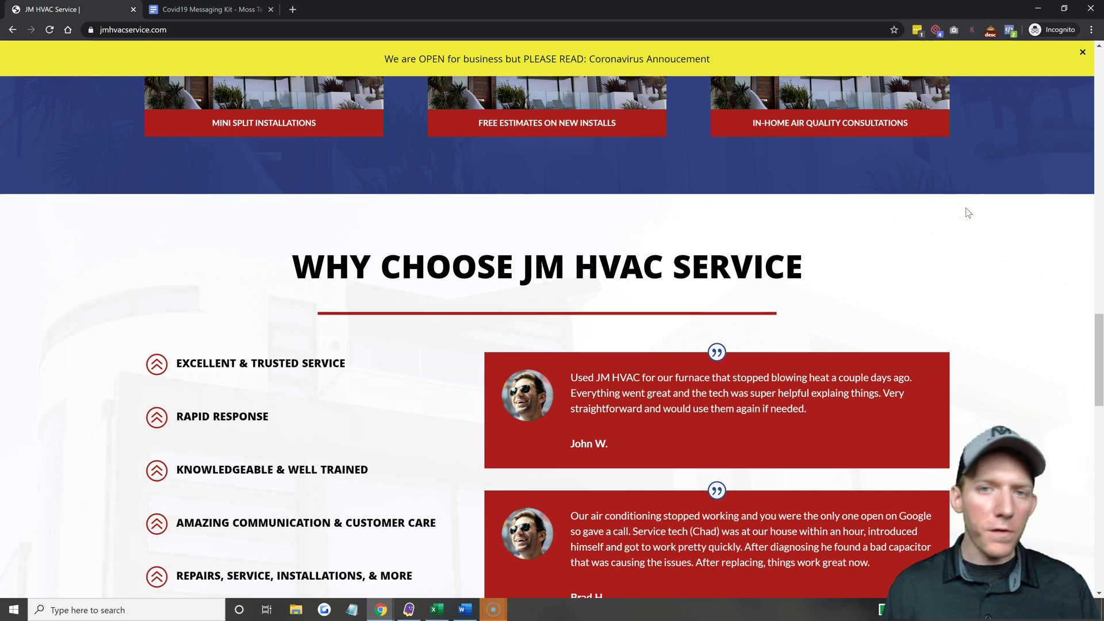
scroll(954, 180, up, 15)
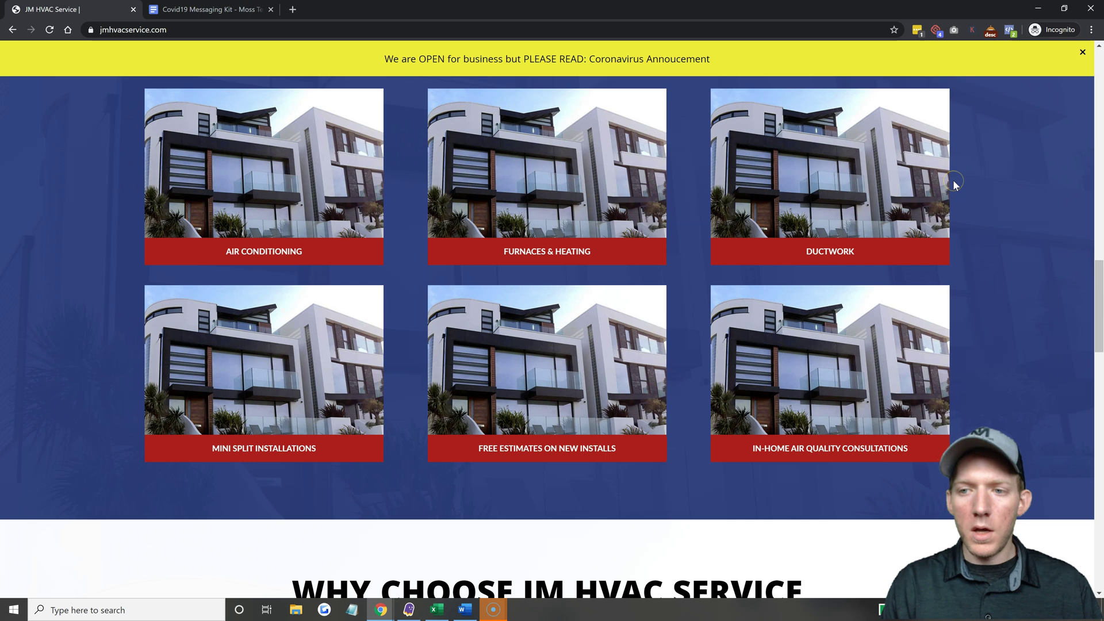
scroll(954, 181, up, 10)
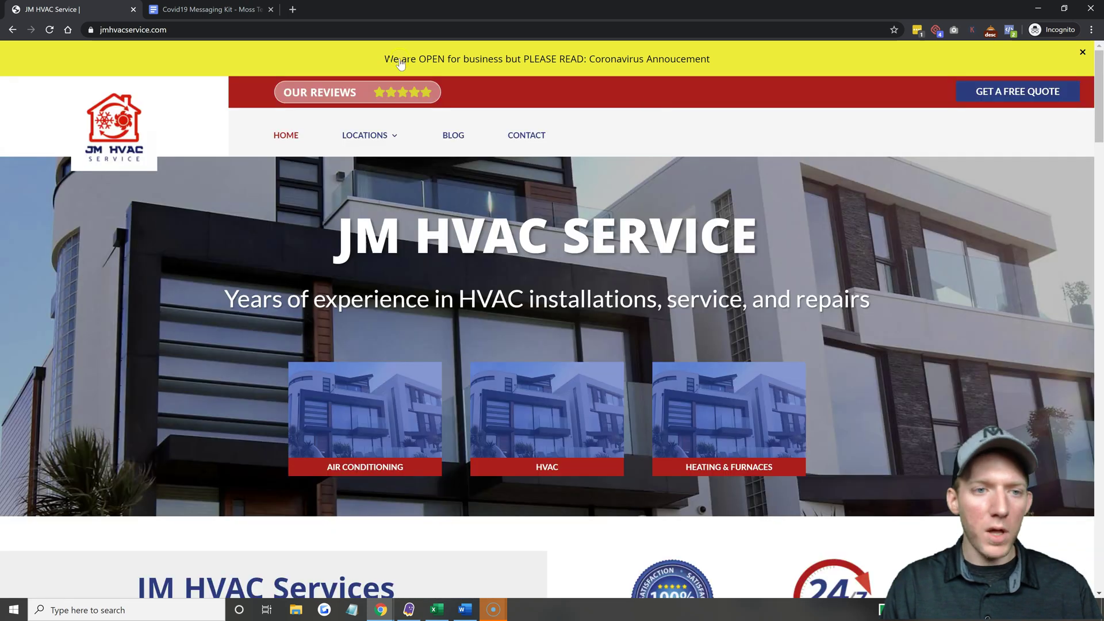
mouse_move(380, 609)
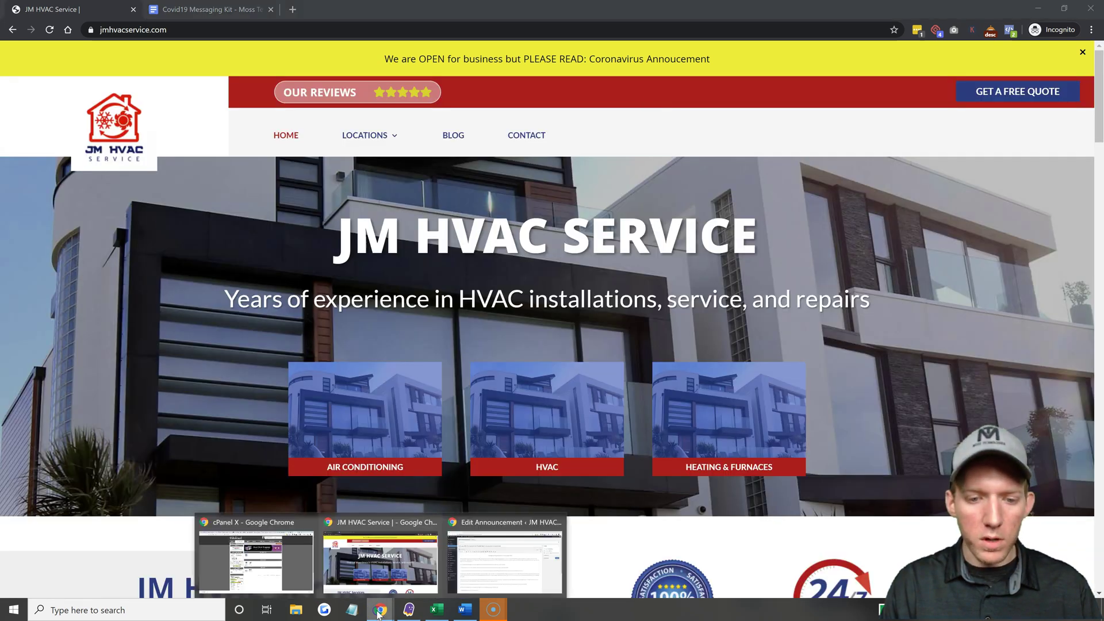
Switch through the Chrome windows to the Covid19 Messaging Kit - Moss Technologies tab
click(482, 569)
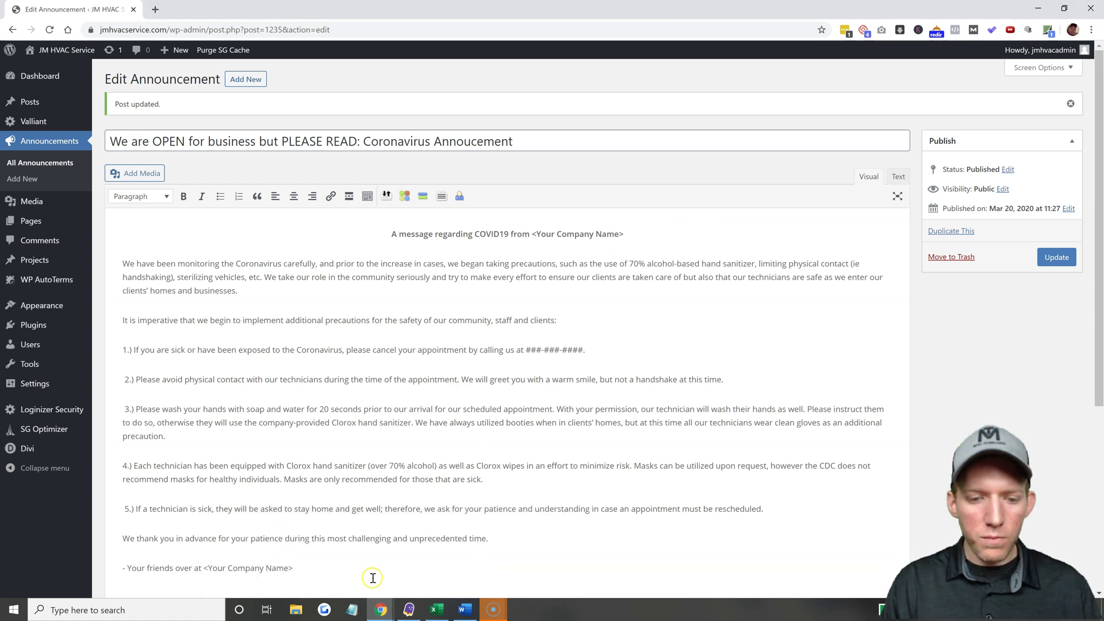
click(381, 610)
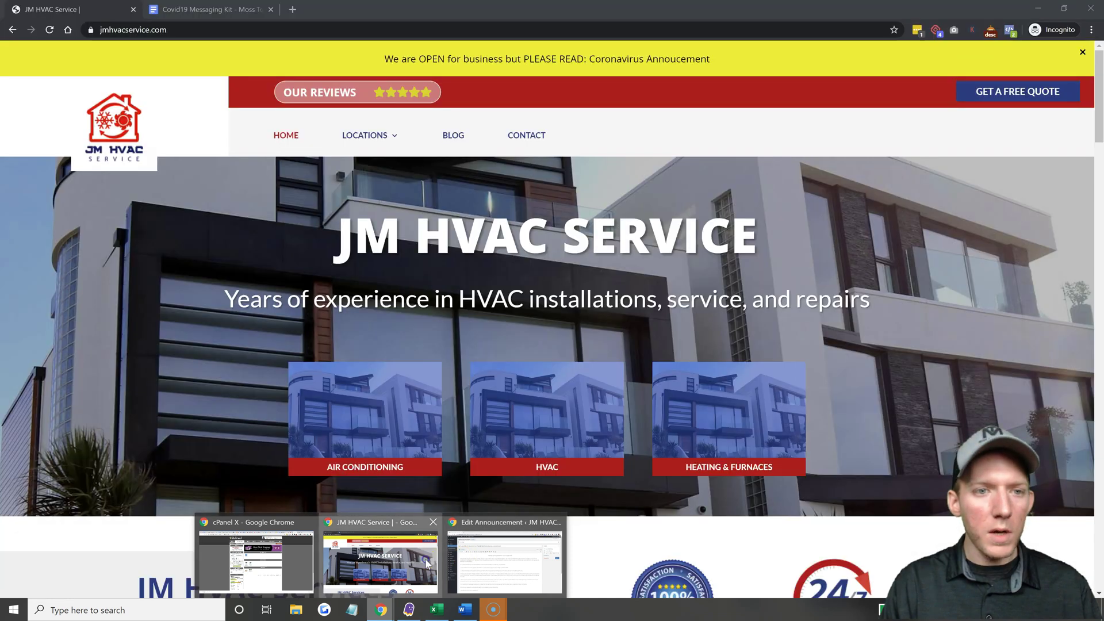
click(428, 566)
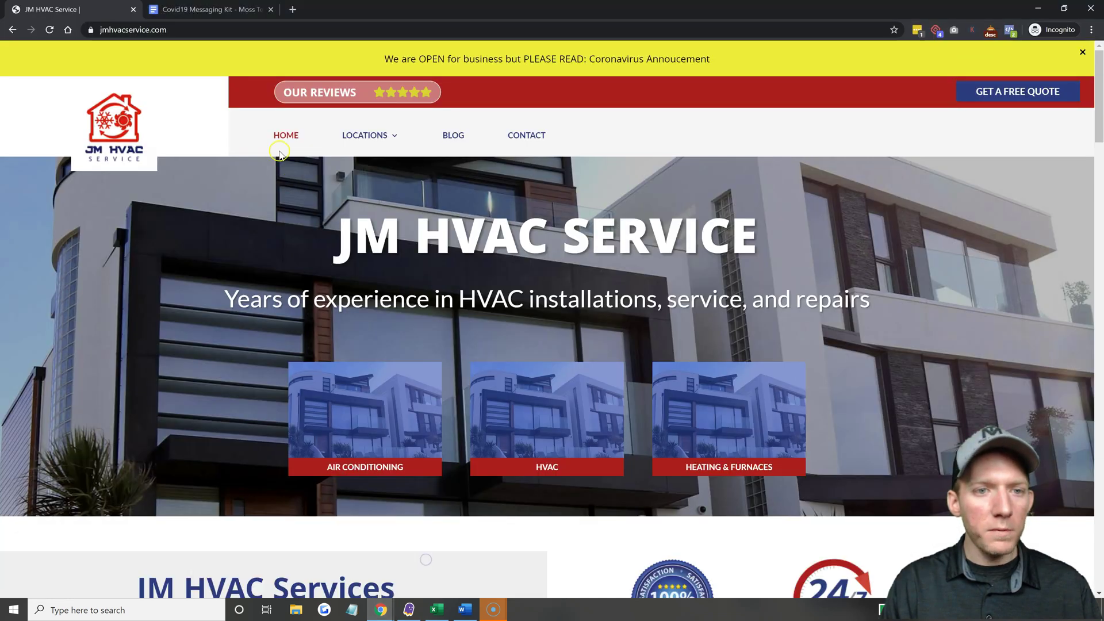
click(229, 9)
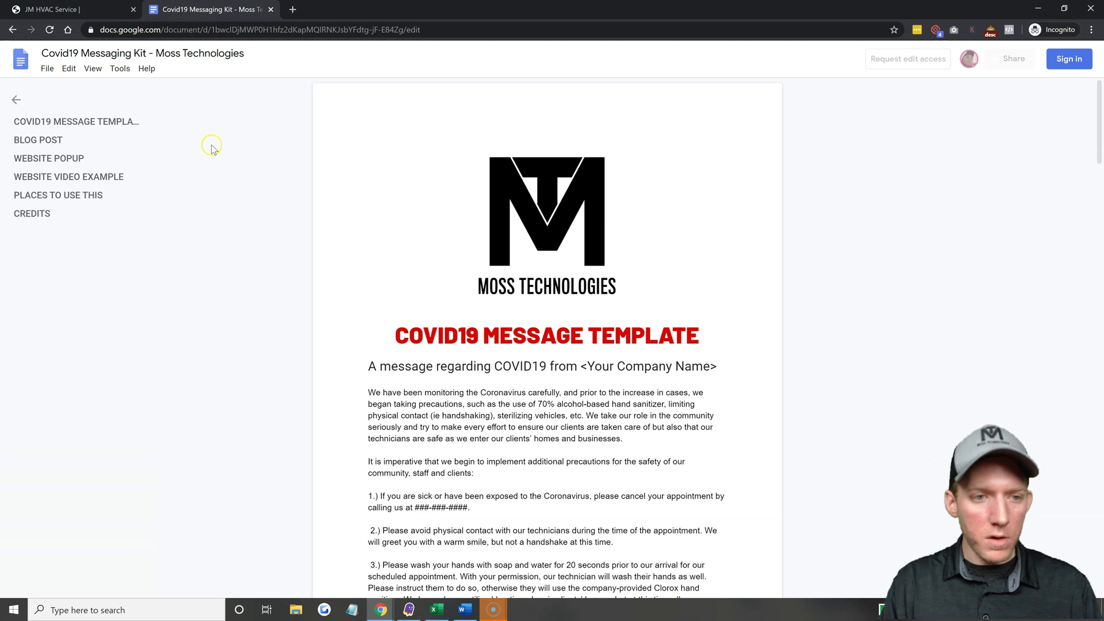
Scroll the messaging kit past Blog Post and Website Popup to Website Video Example
scroll(382, 363, down, 3)
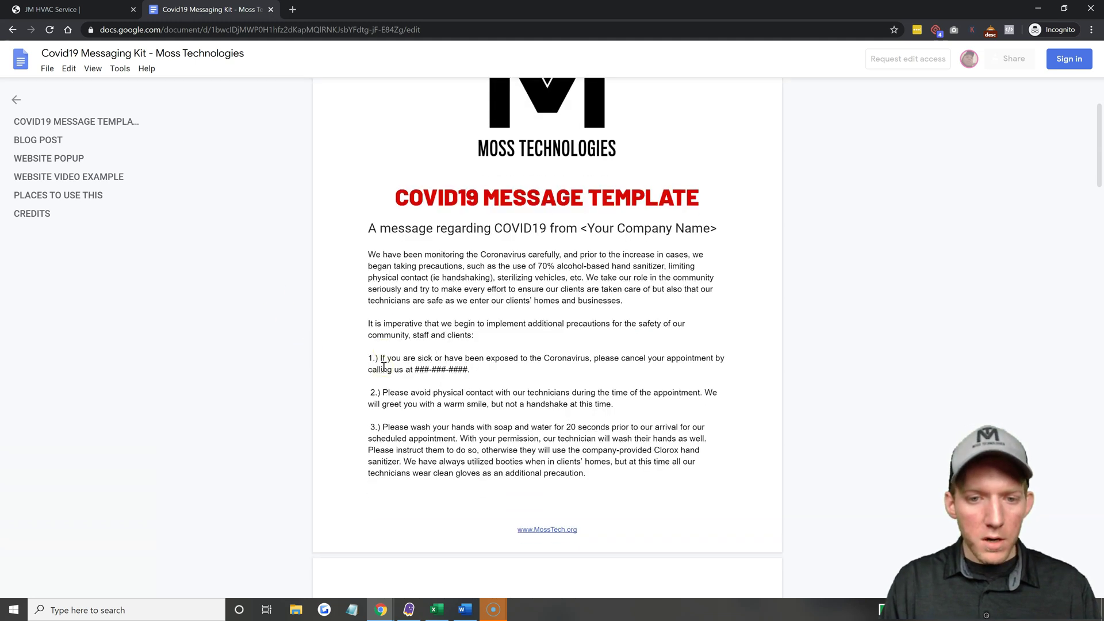
scroll(522, 325, down, 5)
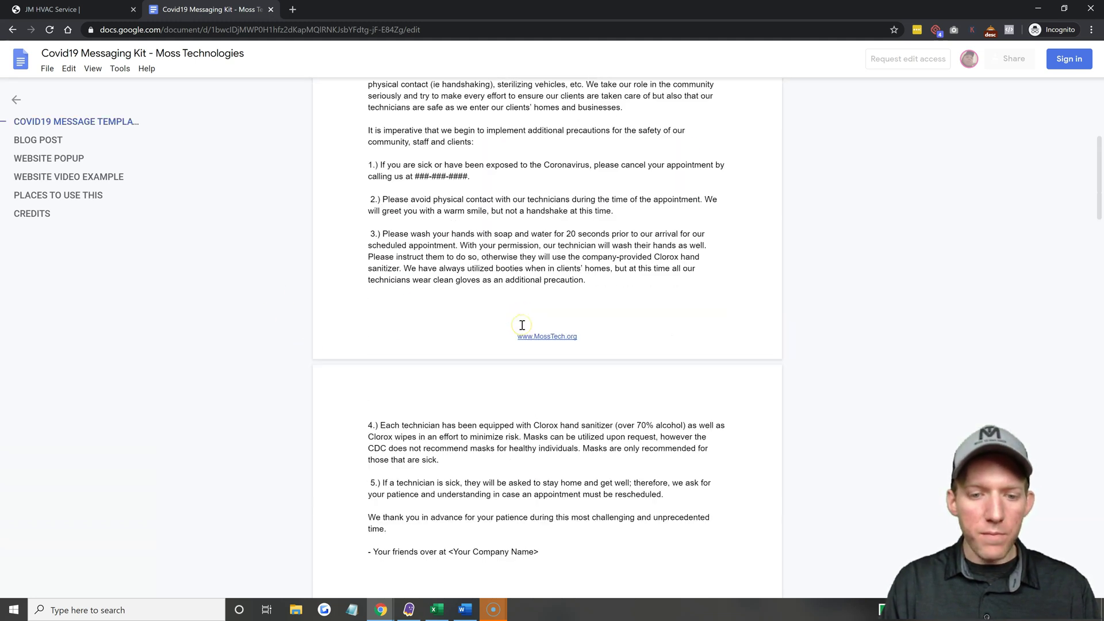
scroll(521, 325, up, 2)
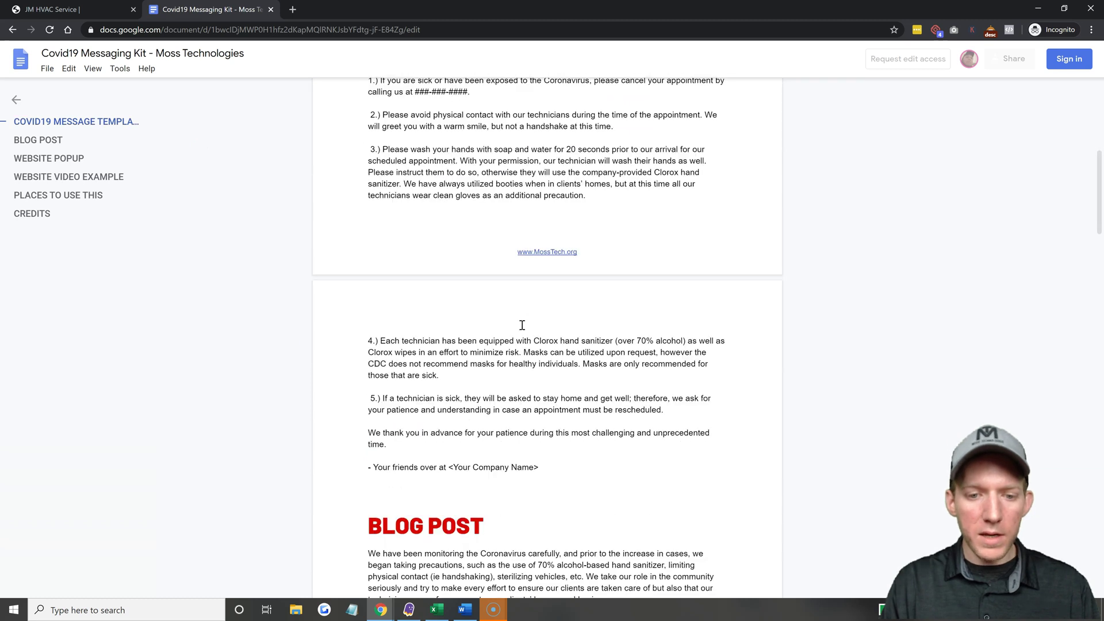
scroll(522, 326, down, 7)
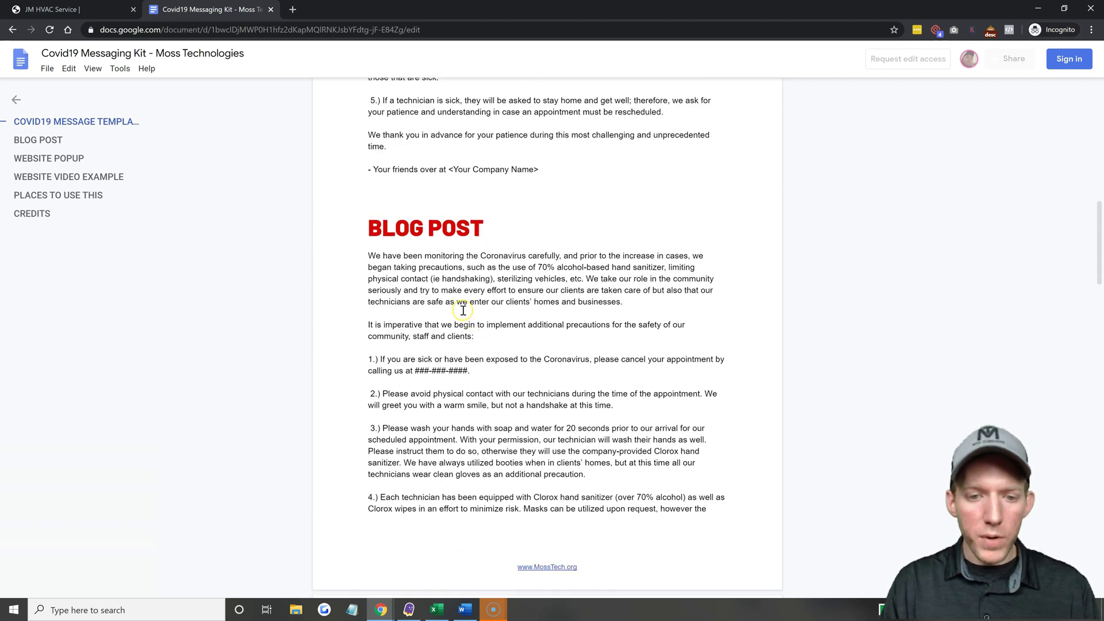
scroll(463, 311, down, 6)
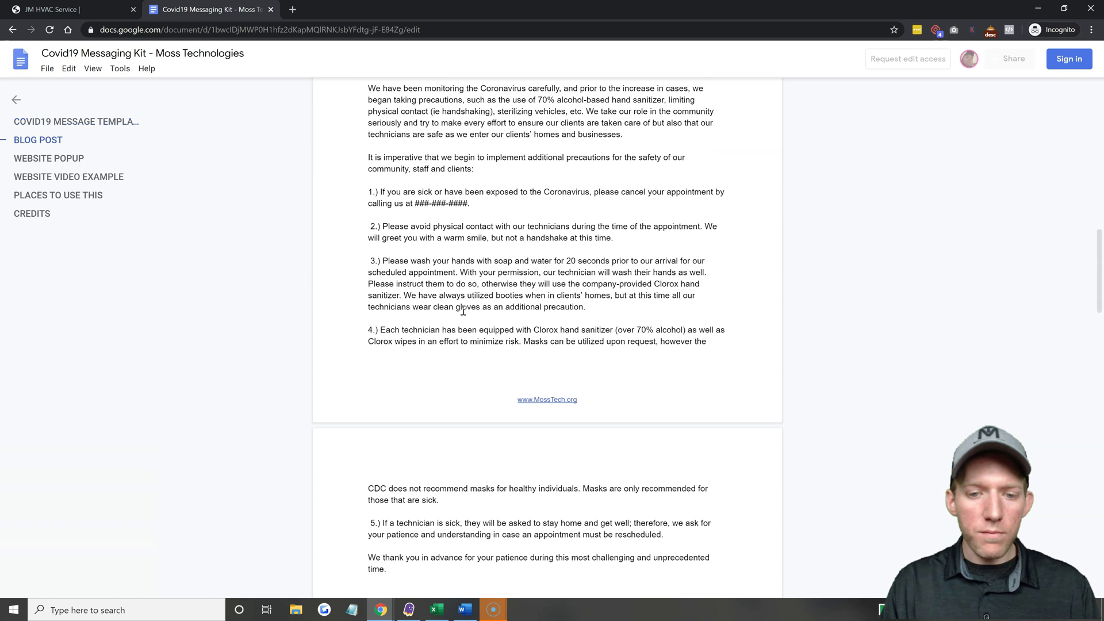
scroll(463, 311, down, 1)
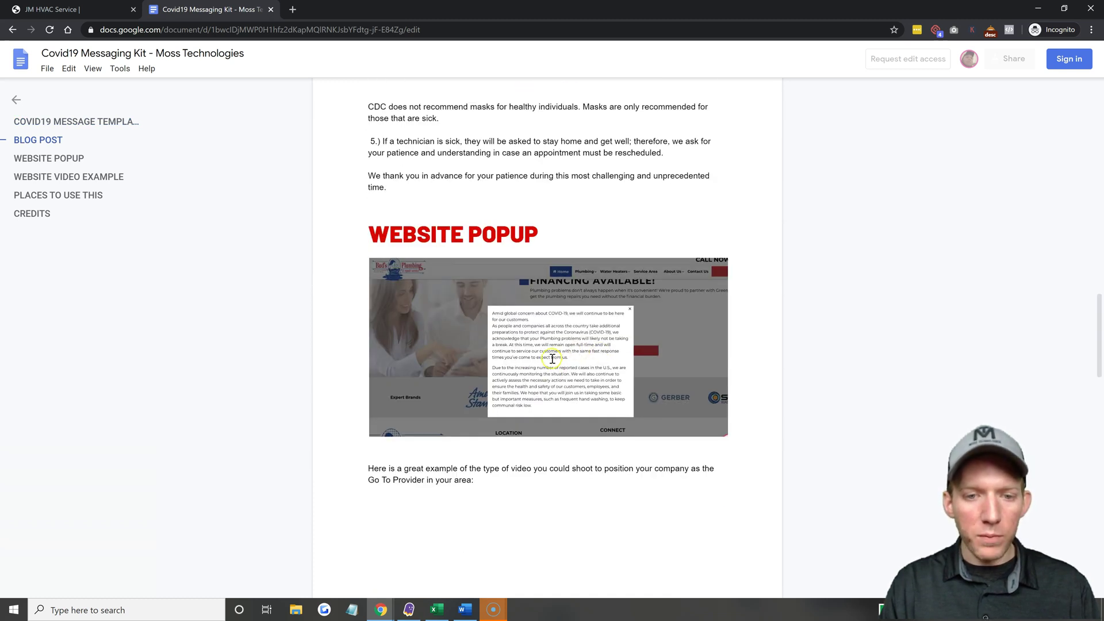
scroll(440, 361, down, 3)
scroll(440, 361, down, 6)
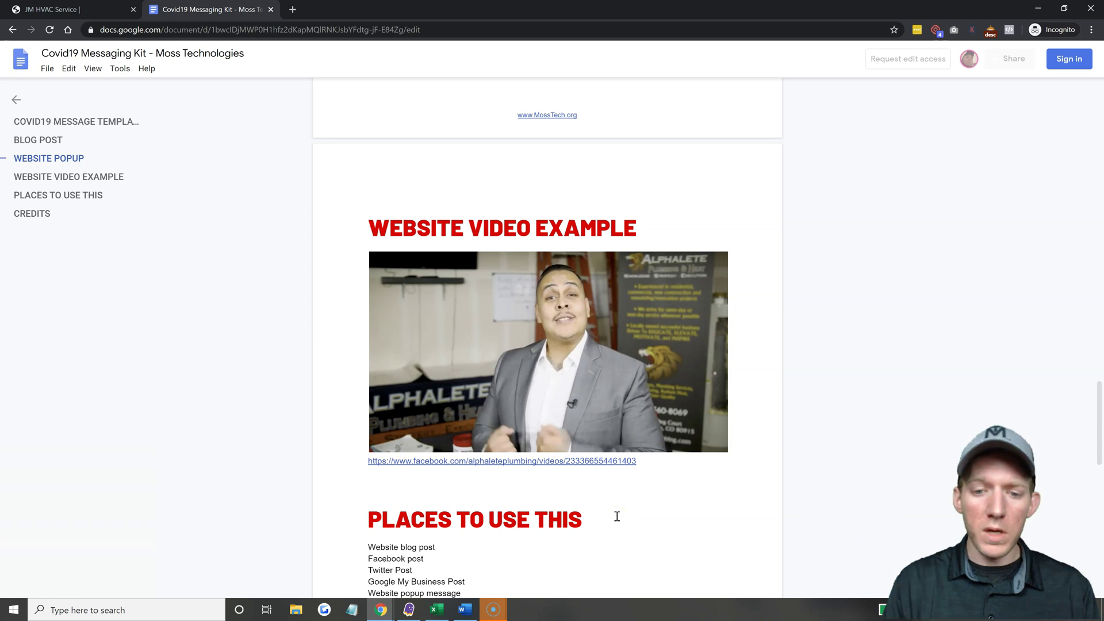
Scroll down to the Places To Use This list, then back up to the COVID19 Message Template
click(667, 489)
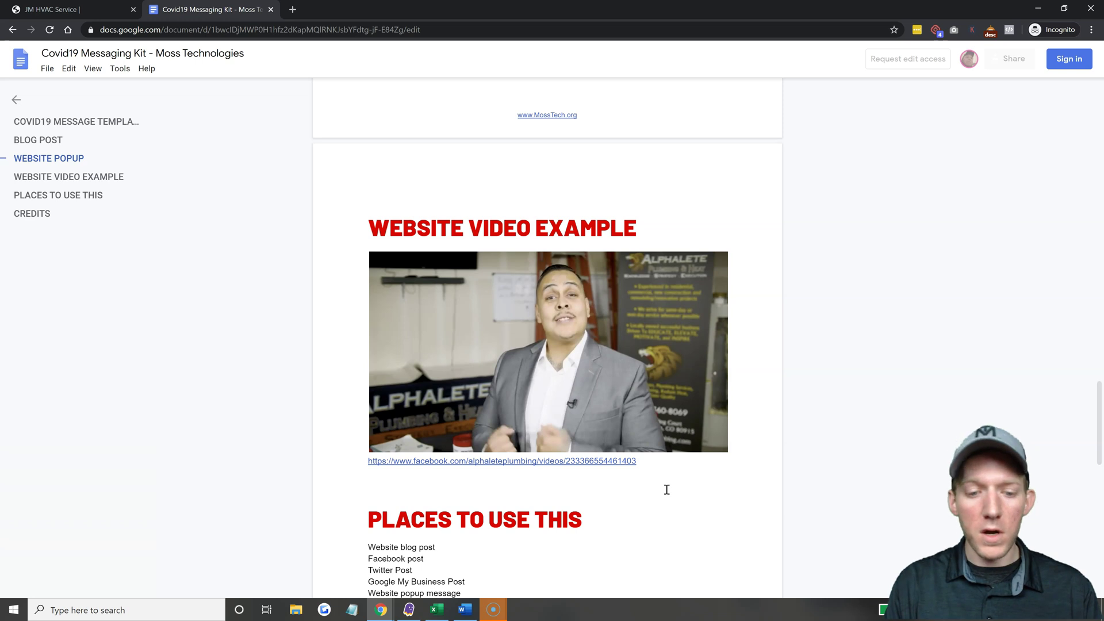
scroll(666, 490, down, 3)
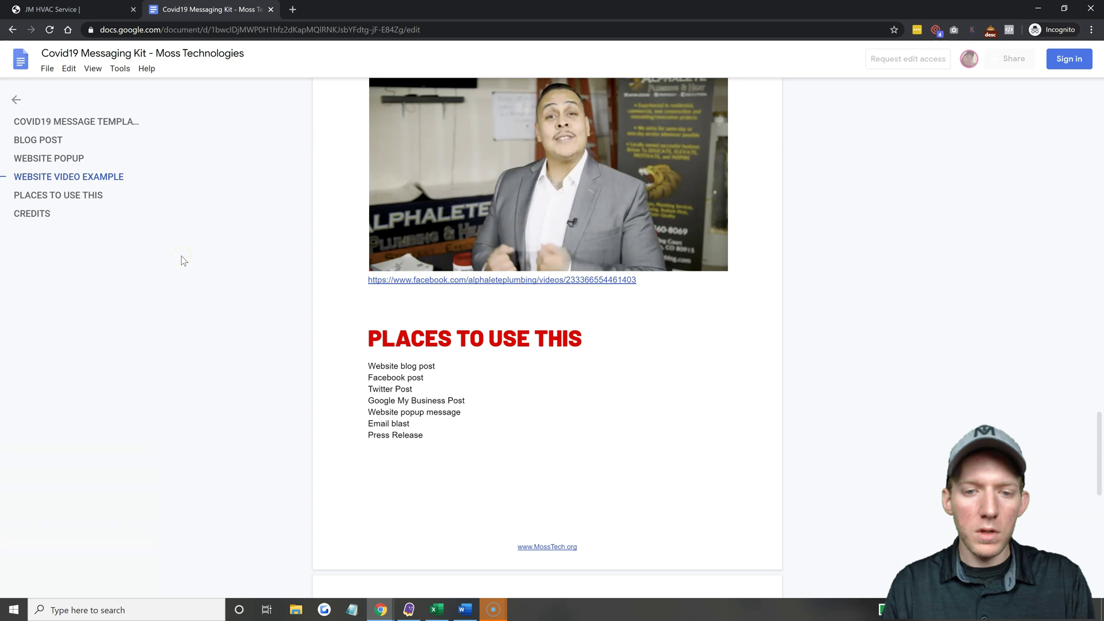
scroll(181, 256, up, 13)
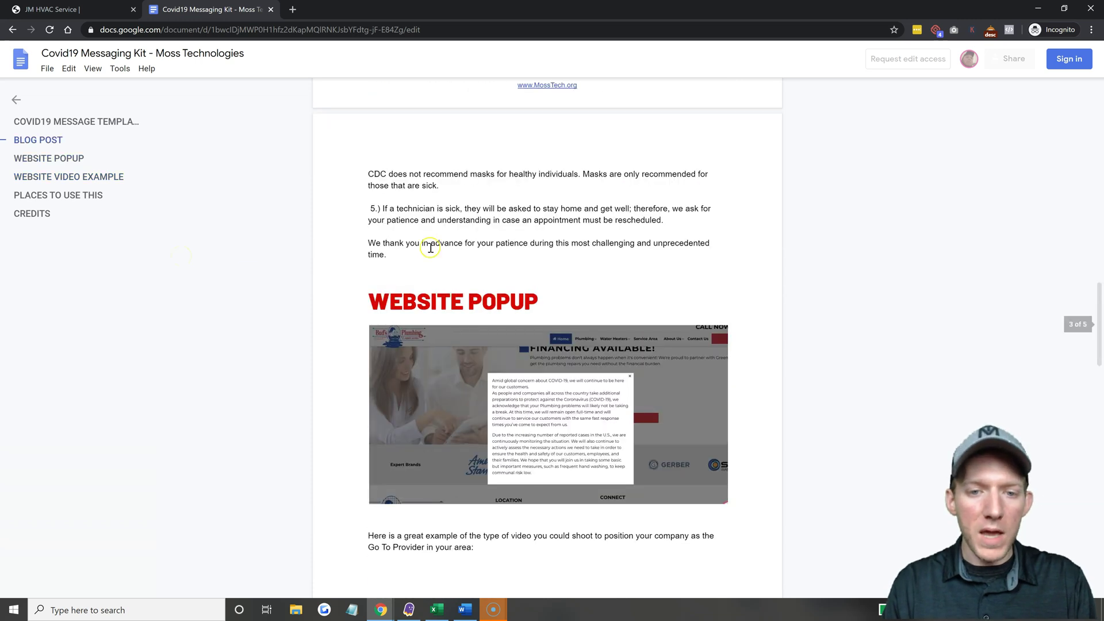
scroll(430, 248, up, 12)
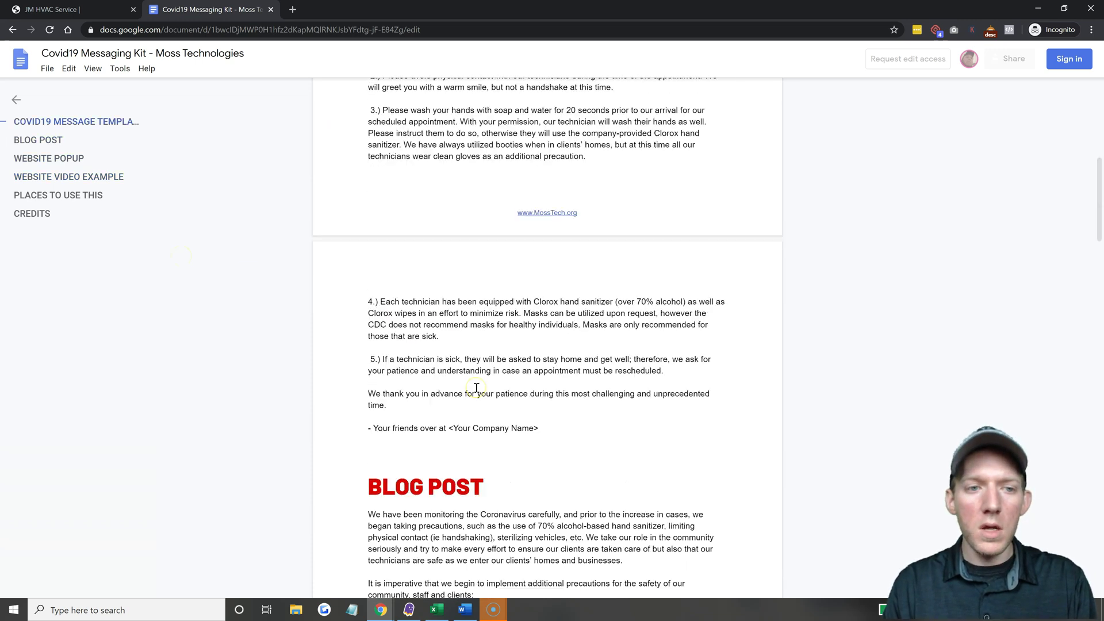
scroll(476, 388, up, 3)
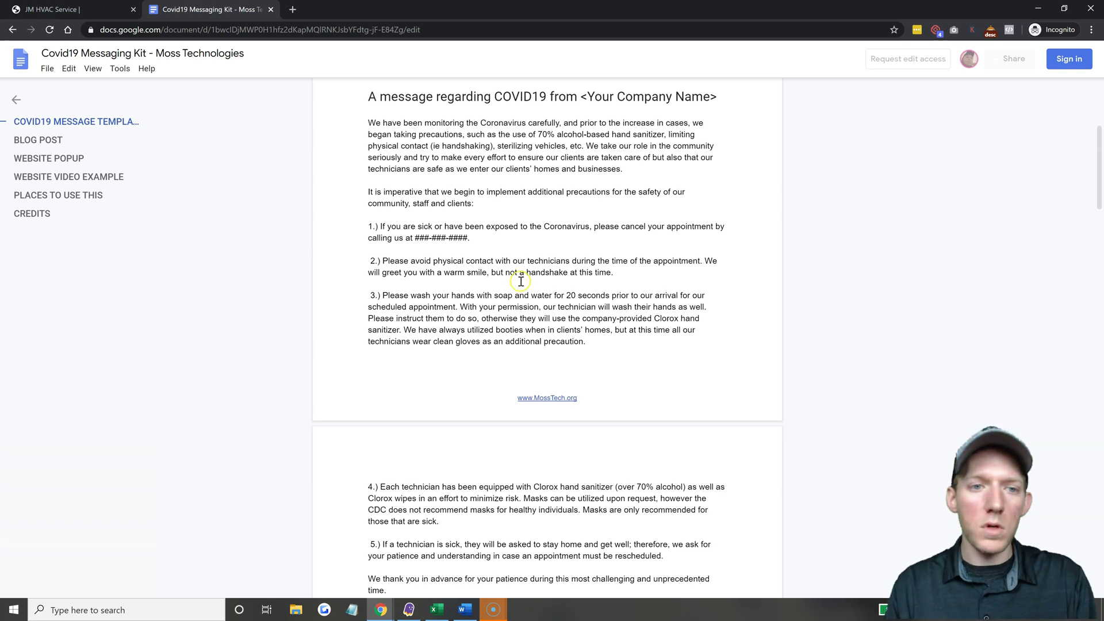
Switch to the JM HVAC Service tab and view the yellow Coronavirus banner on the homepage
click(109, 11)
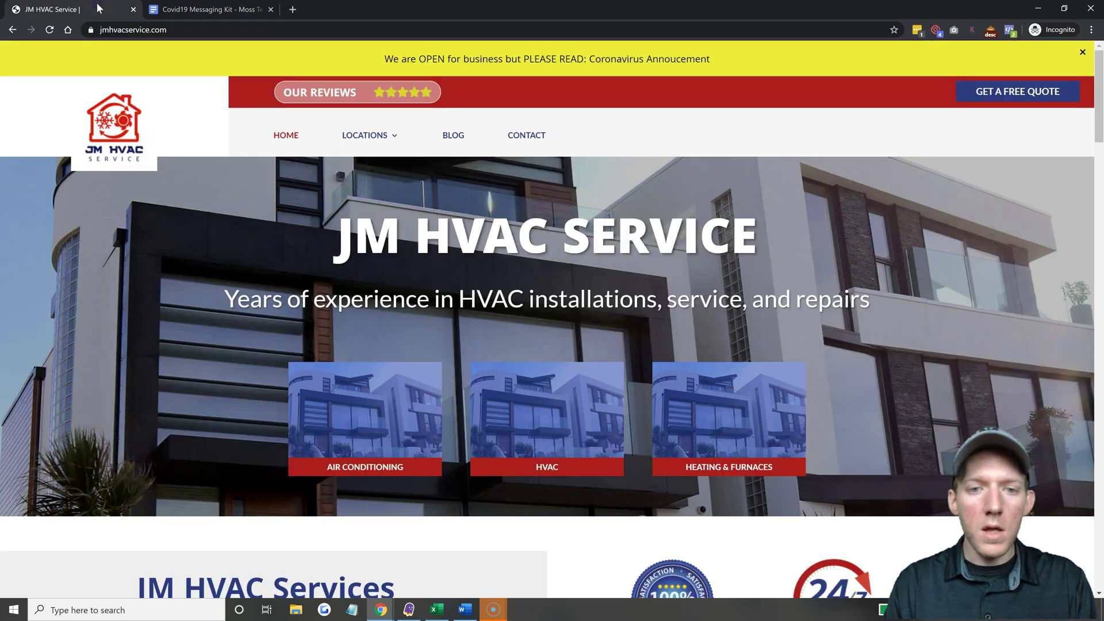
scroll(536, 253, down, 1)
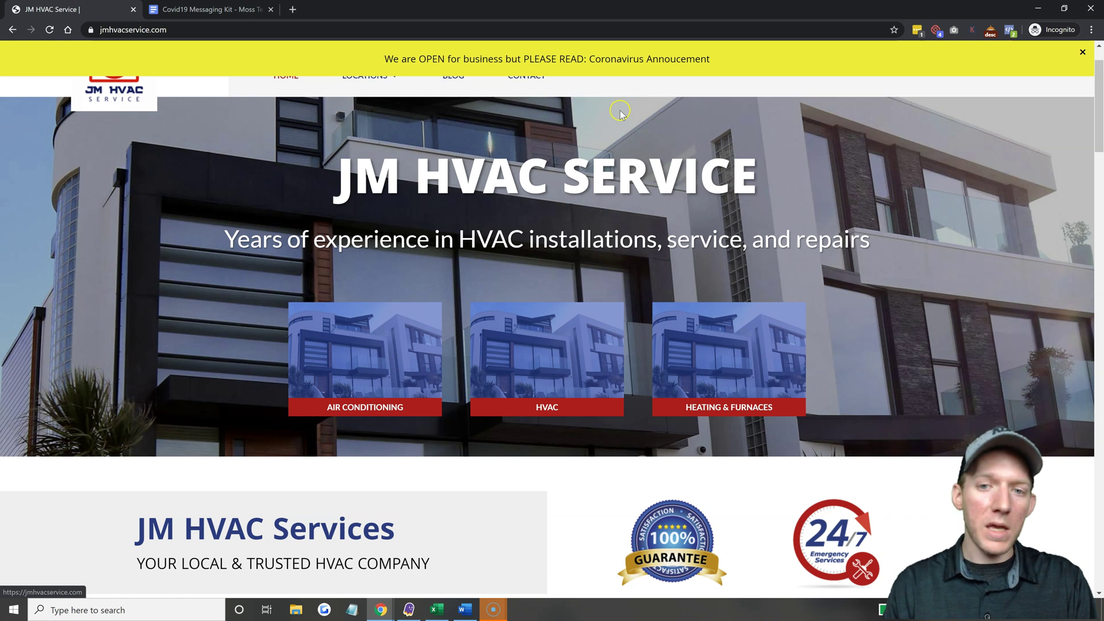
click(619, 134)
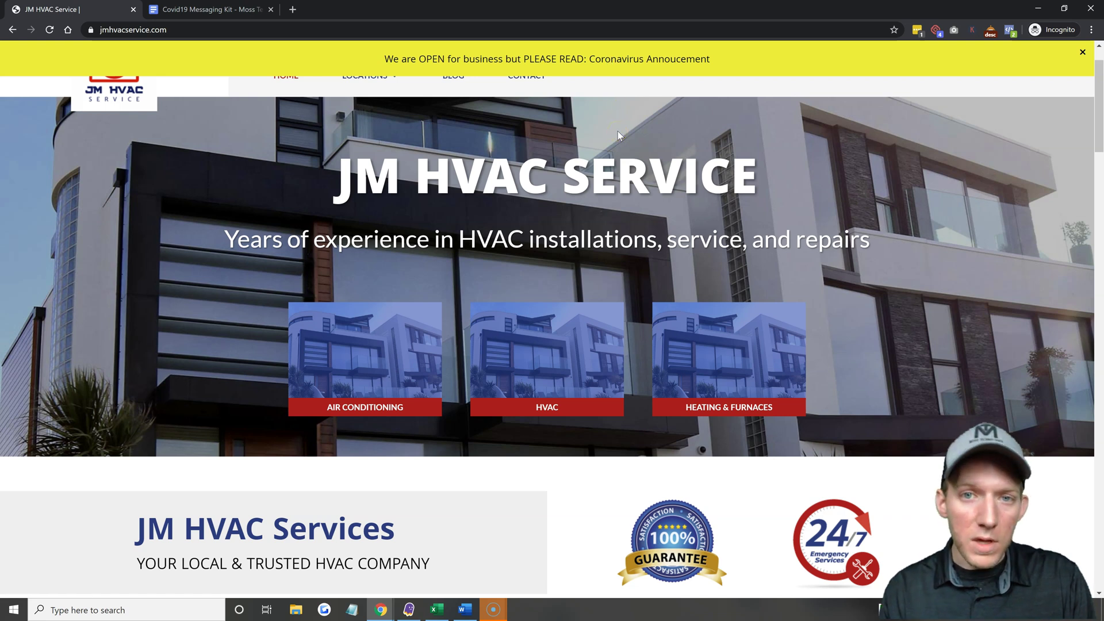